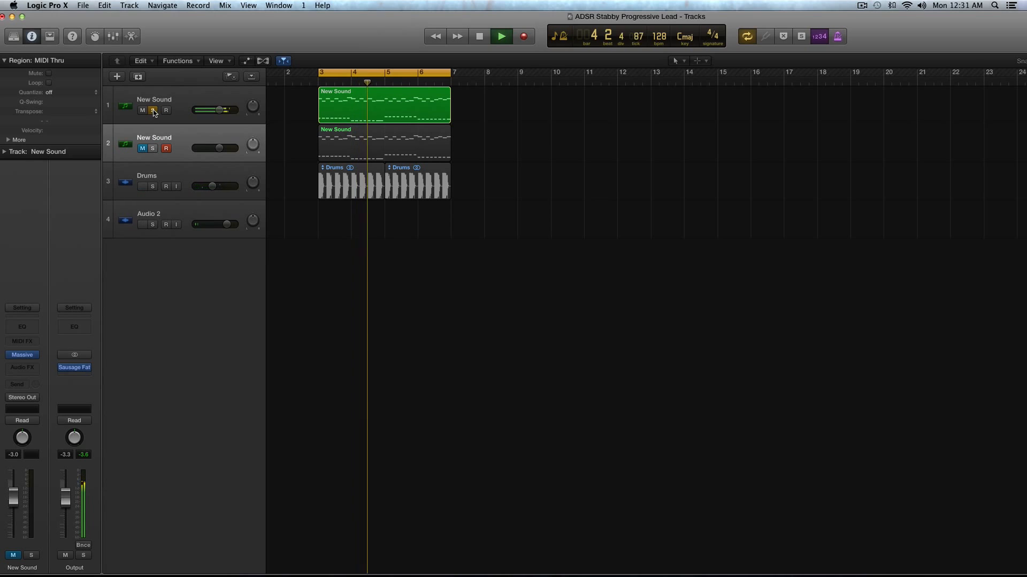
Step: Turn off solo on the first New Sound track, stop playback and select that track
{"action": "left_click", "coordinate": [152, 111]}
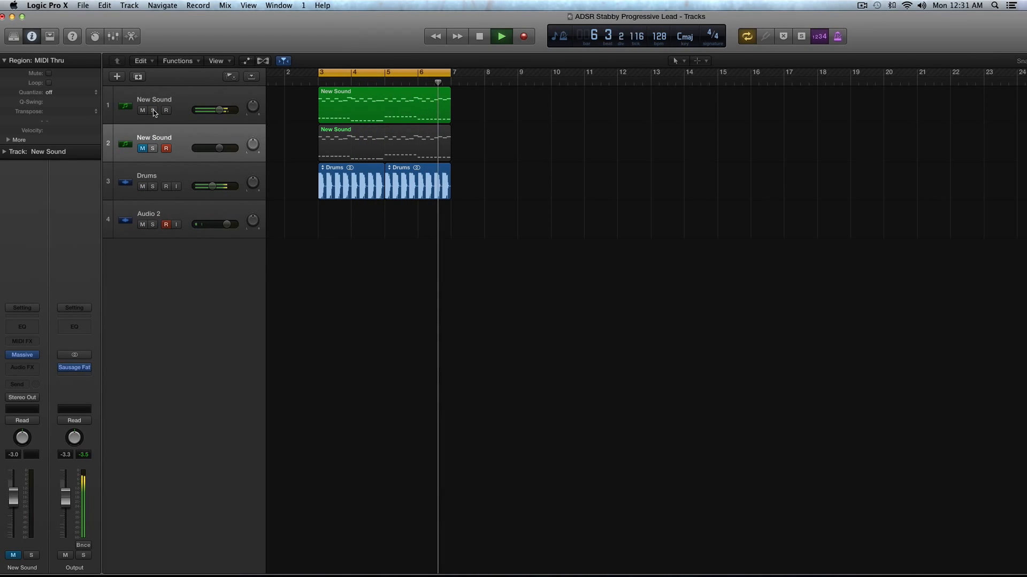
{"action": "key", "text": "space"}
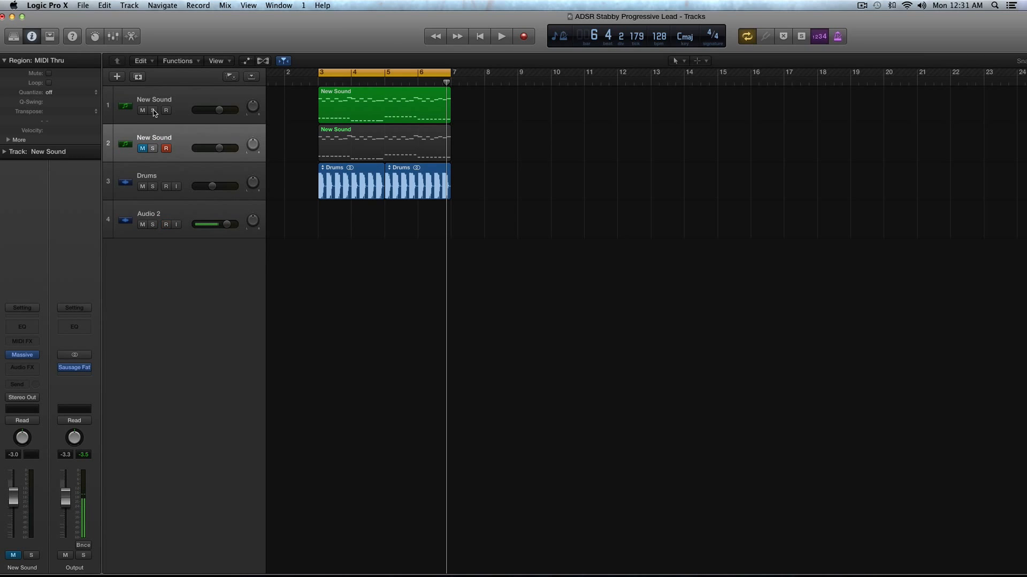
{"action": "scroll", "coordinate": [153, 110], "scroll_direction": "right", "scroll_amount": 2}
{"action": "left_click", "coordinate": [182, 104]}
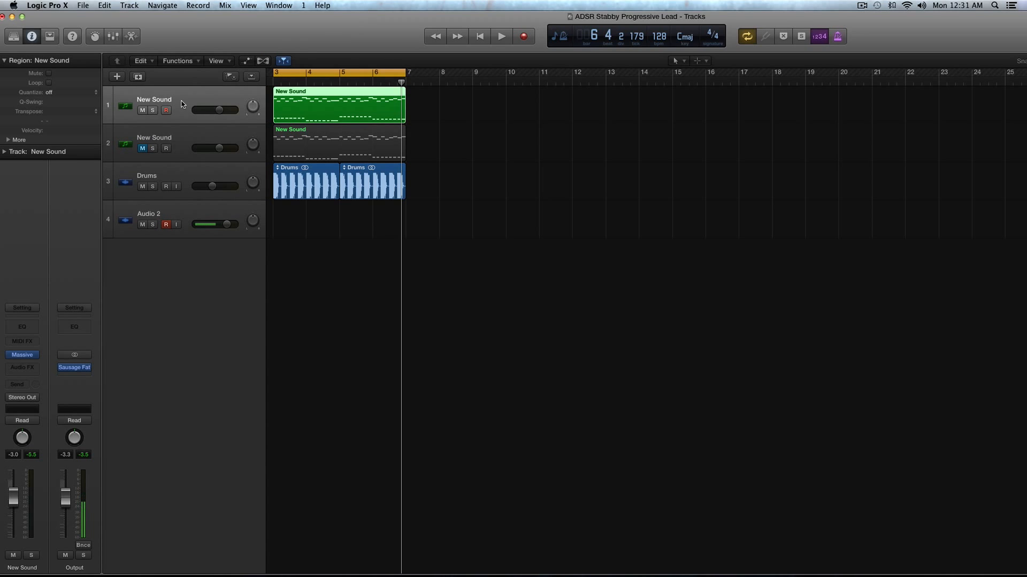
{"action": "scroll", "coordinate": [180, 105], "scroll_direction": "right", "scroll_amount": 5}
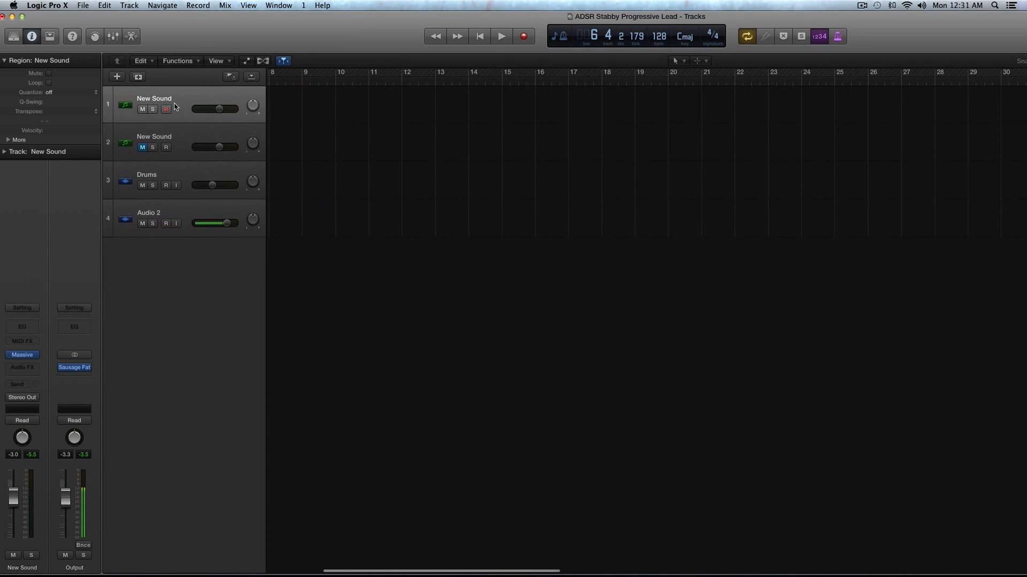
Step: Mute the first New Sound track, unmute and select the second one, and play it briefly
{"action": "left_click", "coordinate": [143, 111]}
{"action": "scroll", "coordinate": [332, 134], "scroll_direction": "left", "scroll_amount": 6}
{"action": "left_click", "coordinate": [142, 148]}
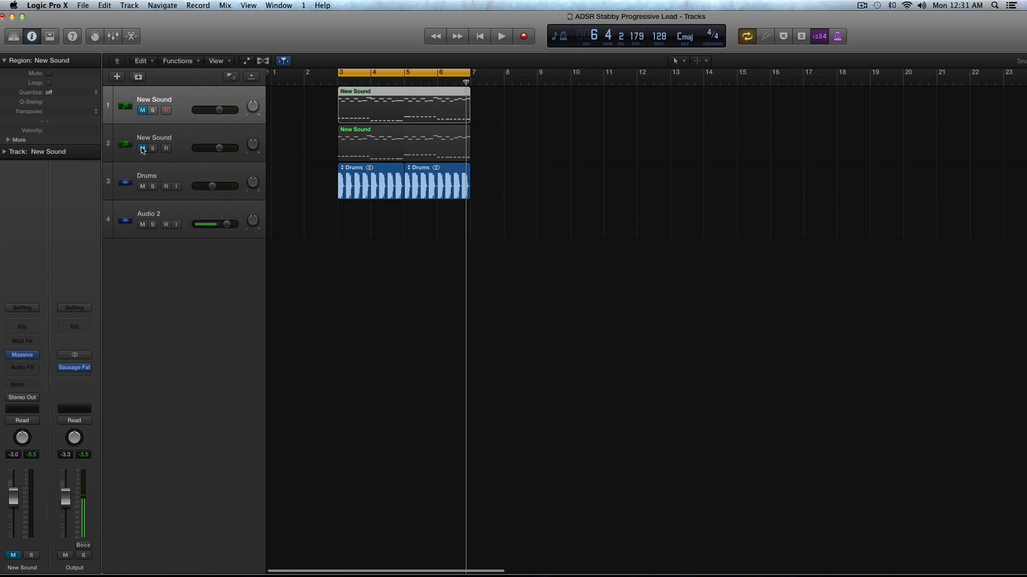
{"action": "left_click", "coordinate": [179, 129]}
{"action": "key", "text": "space"}
Step: Open the Massive synth on the second New Sound track and set oscillator 1's wavetable to Groan III
{"action": "left_click", "coordinate": [22, 355]}
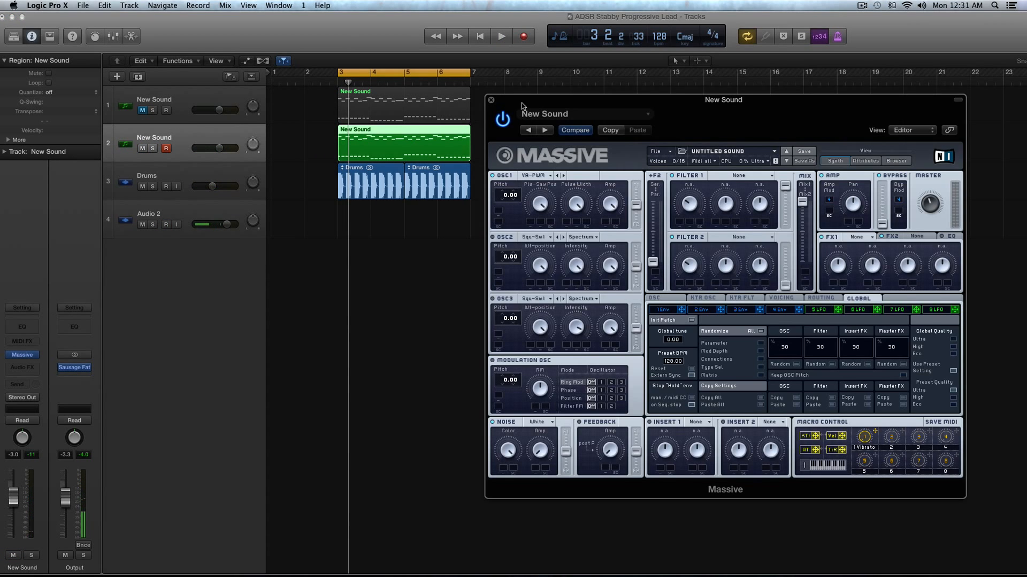
{"action": "left_click_drag", "start_coordinate": [522, 105], "coordinate": [303, 95]}
{"action": "left_click", "coordinate": [316, 159]}
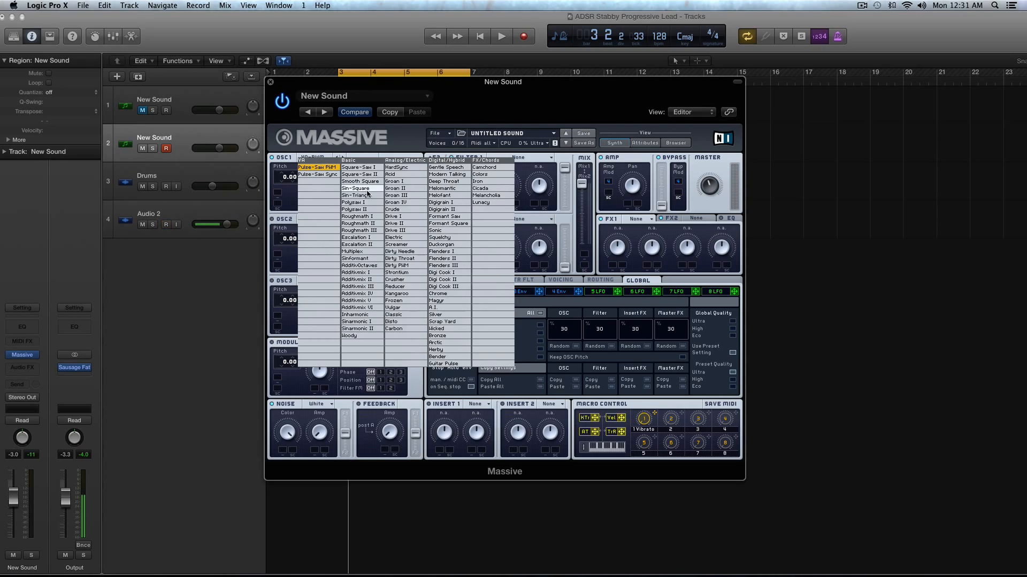
{"action": "left_click", "coordinate": [389, 199]}
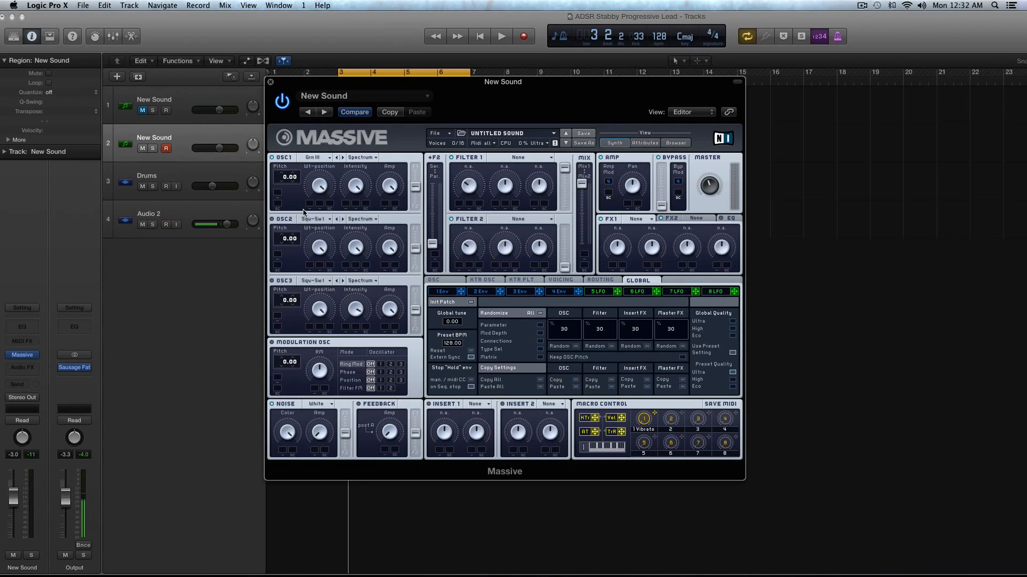
{"action": "left_click_drag", "start_coordinate": [291, 84], "coordinate": [374, 94]}
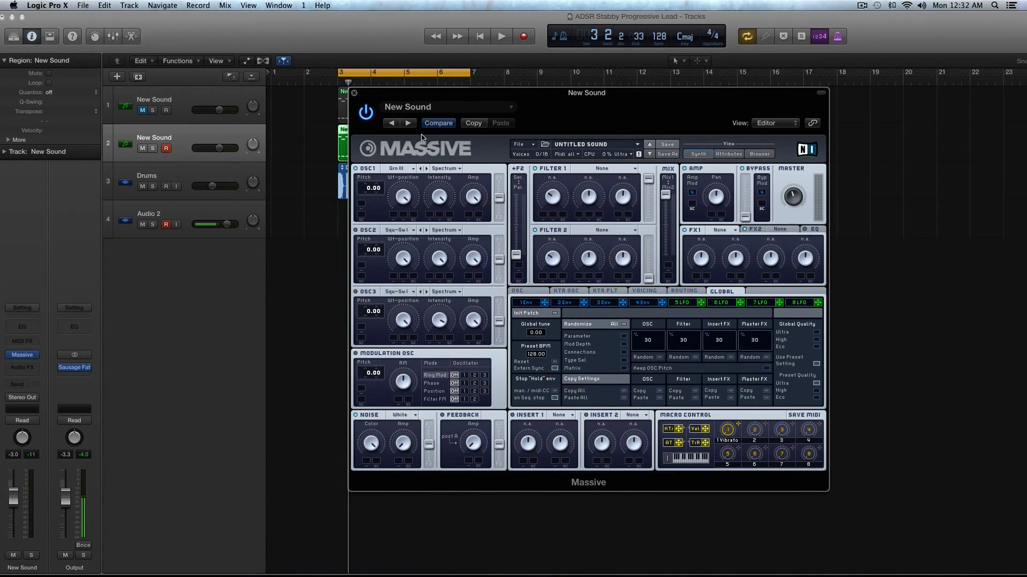
Step: Play the loop briefly to hear oscillator 1's Groan III sound, leaving the filter 1 type unchosen
{"action": "left_click", "coordinate": [602, 169]}
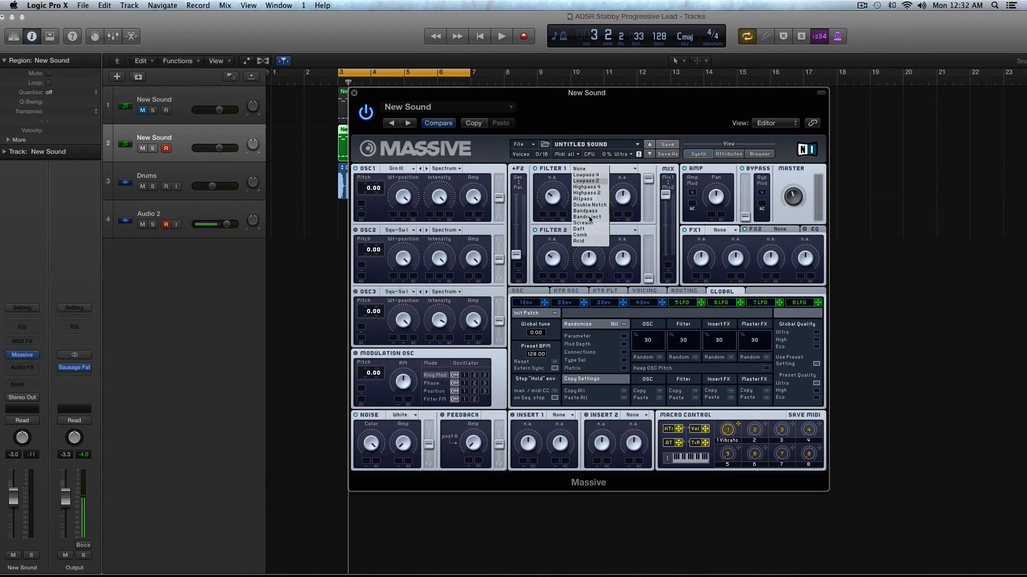
{"action": "left_click", "coordinate": [338, 220]}
{"action": "key", "text": "space"}
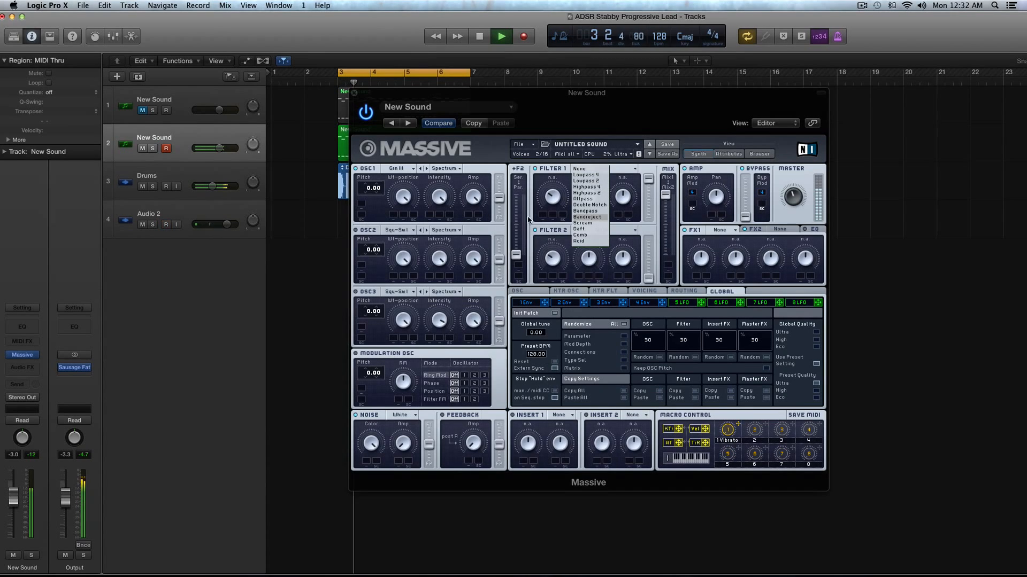
{"action": "left_click", "coordinate": [376, 205]}
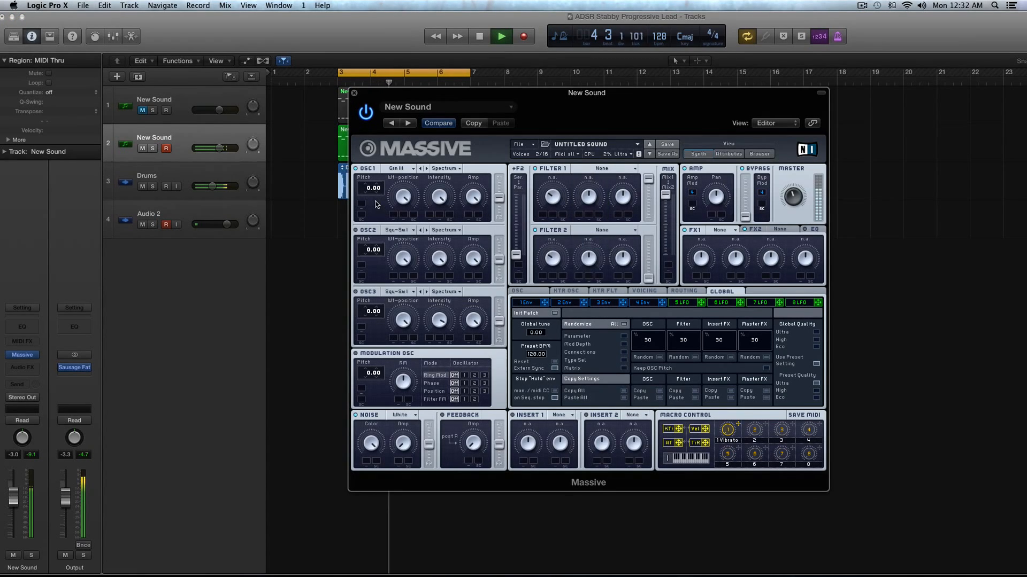
{"action": "key", "text": "space"}
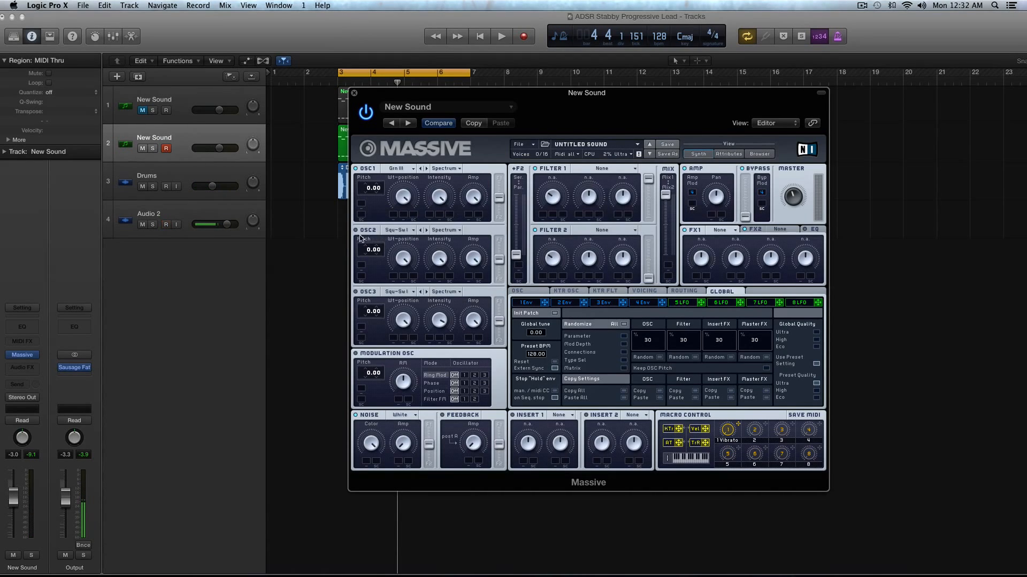
Step: Enable oscillator 2 with the Square-Saw II wavetable and oscillator 3 with Pulse-Saw PWM at a pitch of -12.00
{"action": "left_click", "coordinate": [395, 231]}
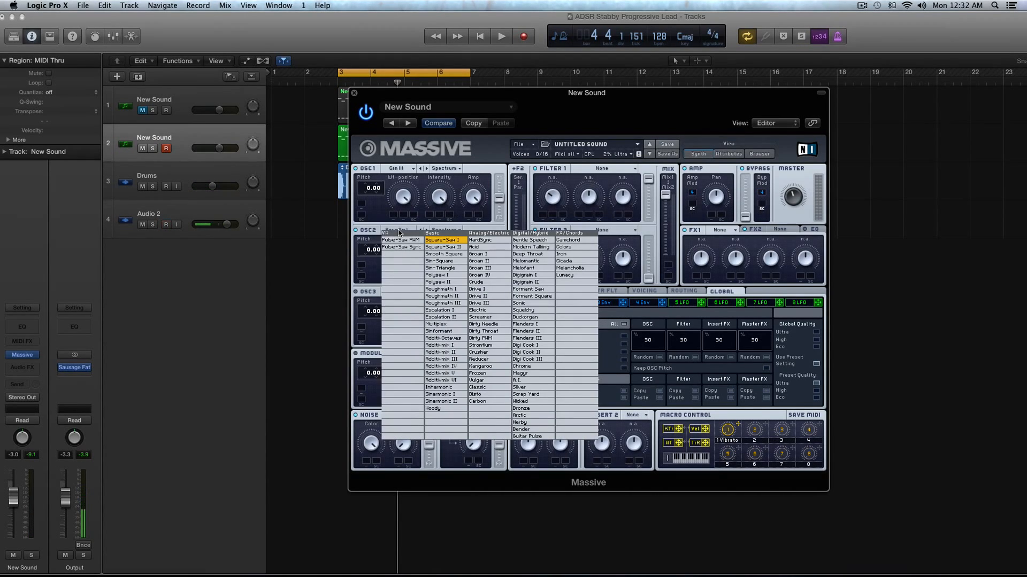
{"action": "left_click", "coordinate": [443, 247]}
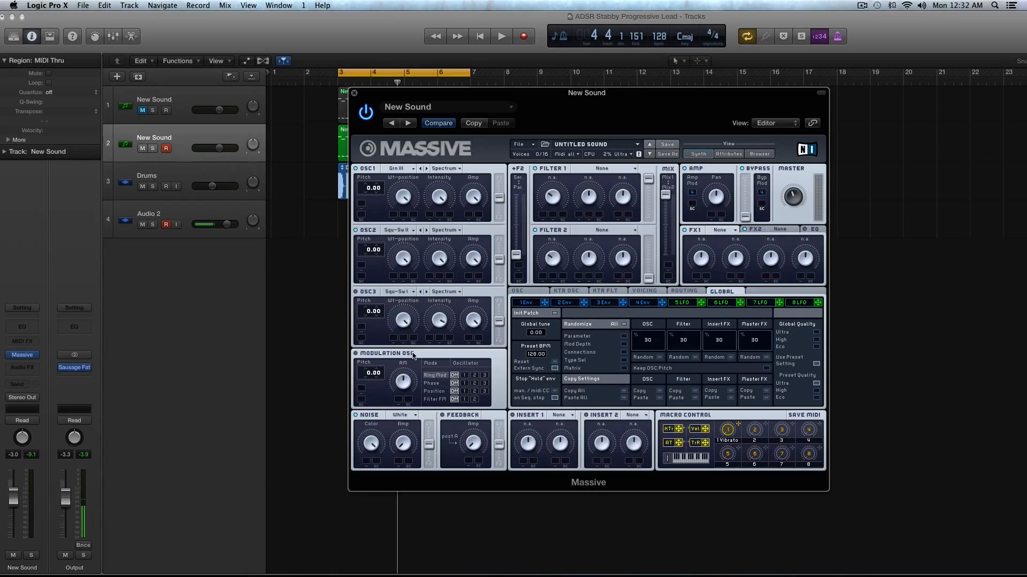
{"action": "left_click", "coordinate": [386, 292]}
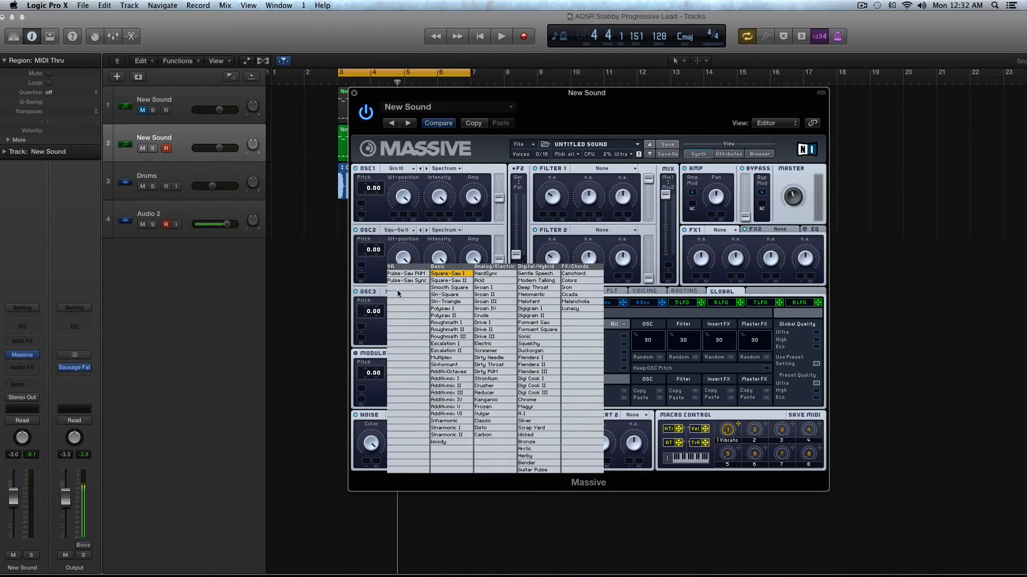
{"action": "left_click", "coordinate": [407, 278]}
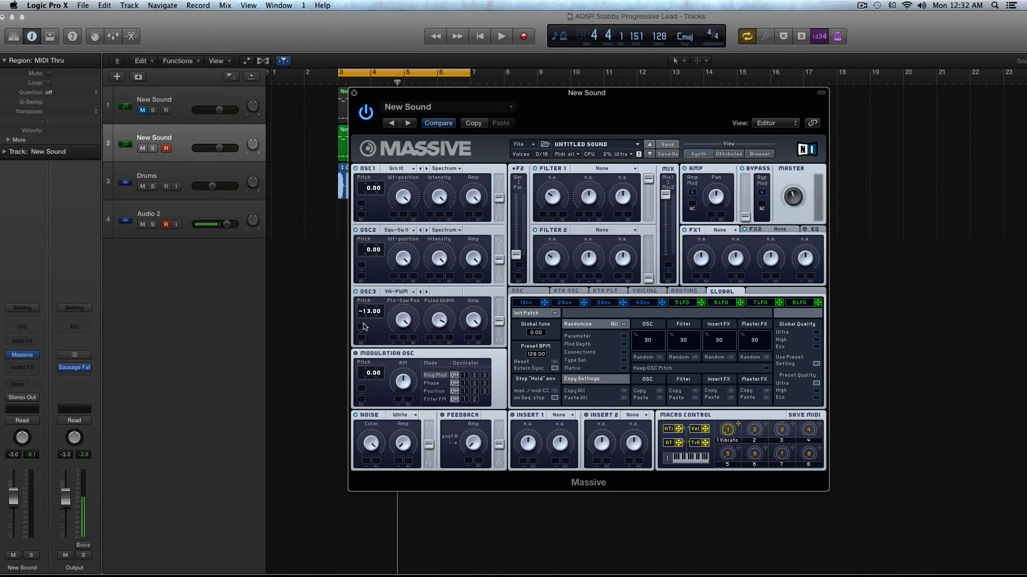
Step: Lower the second New Sound track's volume to -5.5 dB while the loop plays
{"action": "key", "text": "space"}
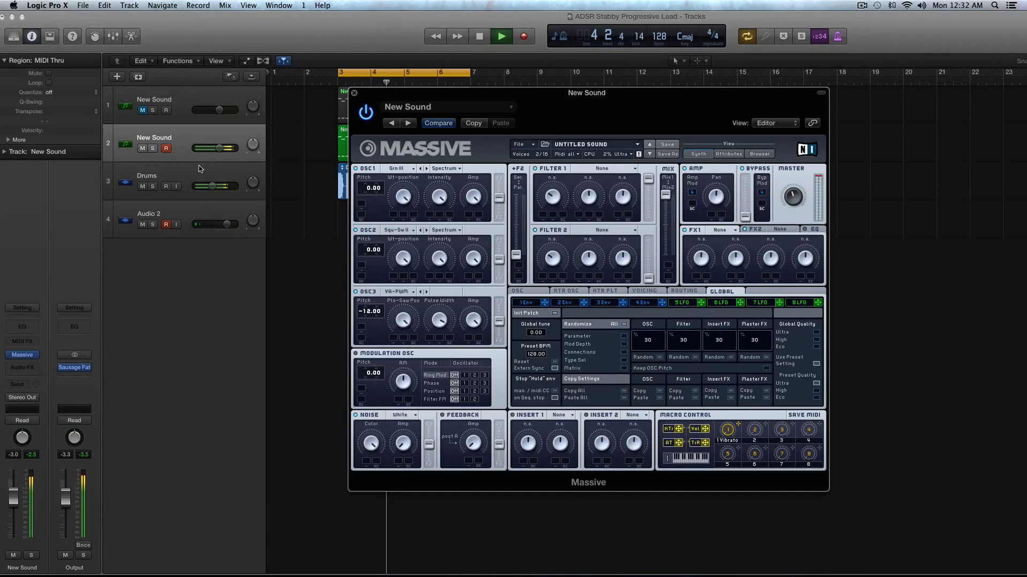
{"action": "left_click_drag", "start_coordinate": [219, 148], "coordinate": [215, 148]}
{"action": "key", "text": "space"}
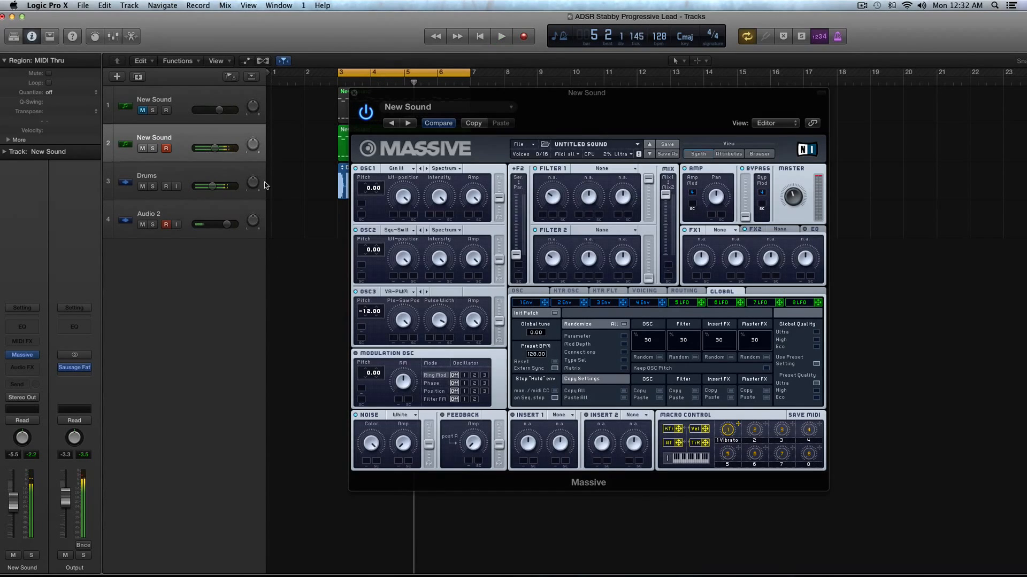
Step: Enable the modulation oscillator, route its ring modulation to oscillator 2, raise the RM amount and audition the result
{"action": "left_click", "coordinate": [357, 357]}
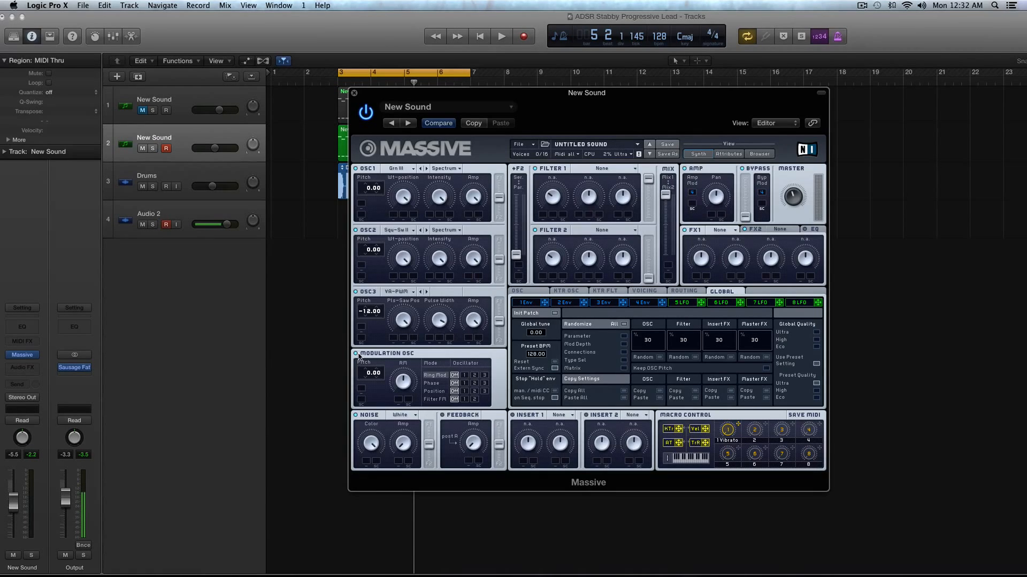
{"action": "left_click", "coordinate": [475, 375]}
{"action": "key", "text": "space"}
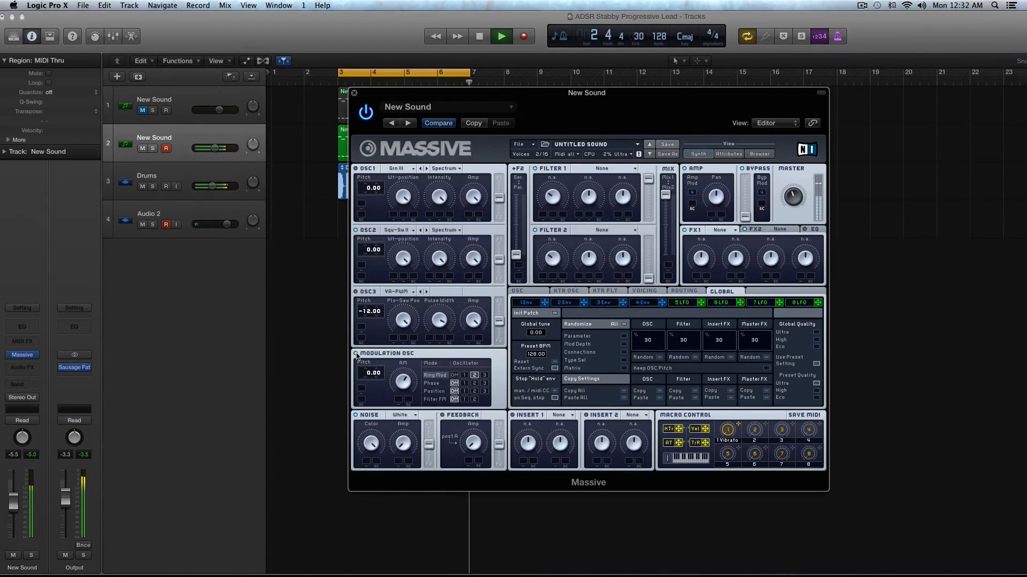
{"action": "key", "text": "space"}
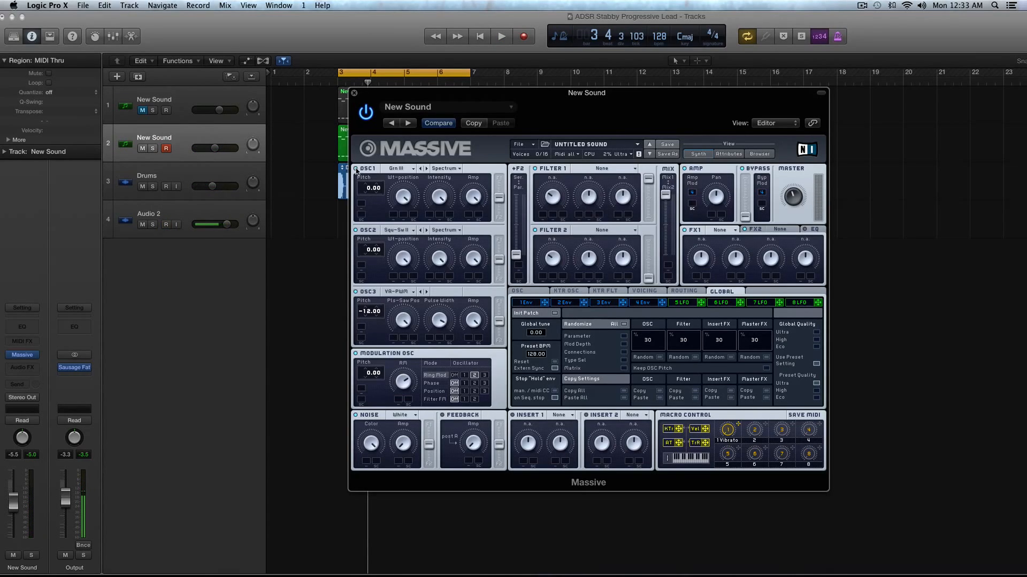
Step: Raise the noise oscillator's amp slightly while auditioning the loop
{"action": "key", "text": "space"}
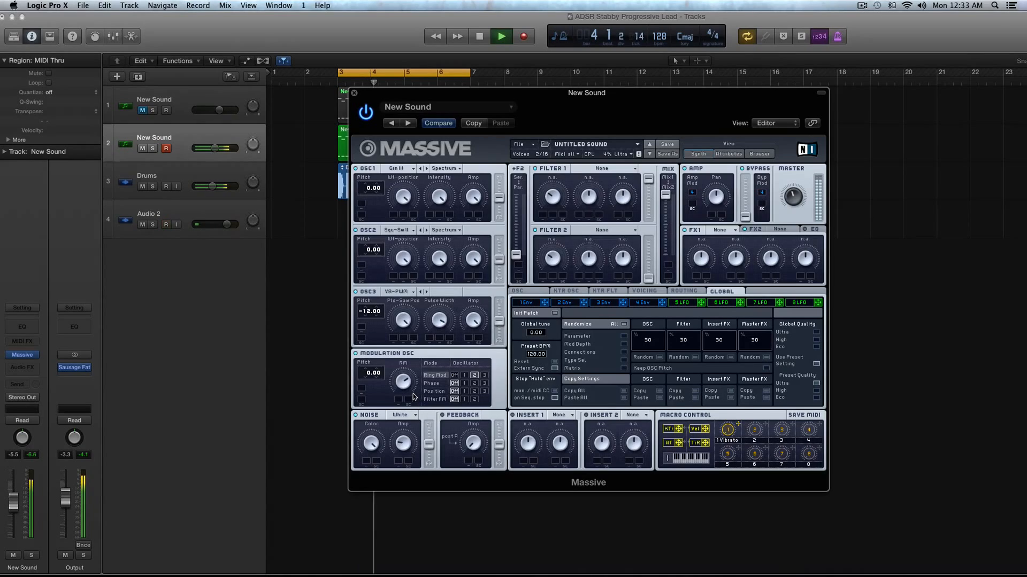
{"action": "key", "text": "space"}
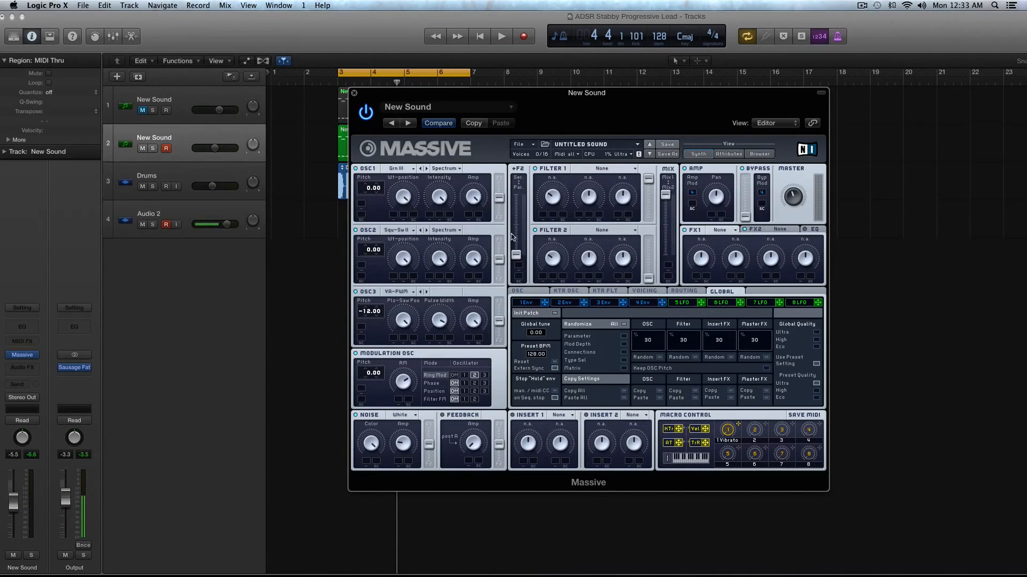
Step: Set filter 1 to Lowpass 4 and adjust its cutoff while the loop plays
{"action": "left_click", "coordinate": [599, 170]}
{"action": "left_click", "coordinate": [602, 176]}
{"action": "key", "text": "space"}
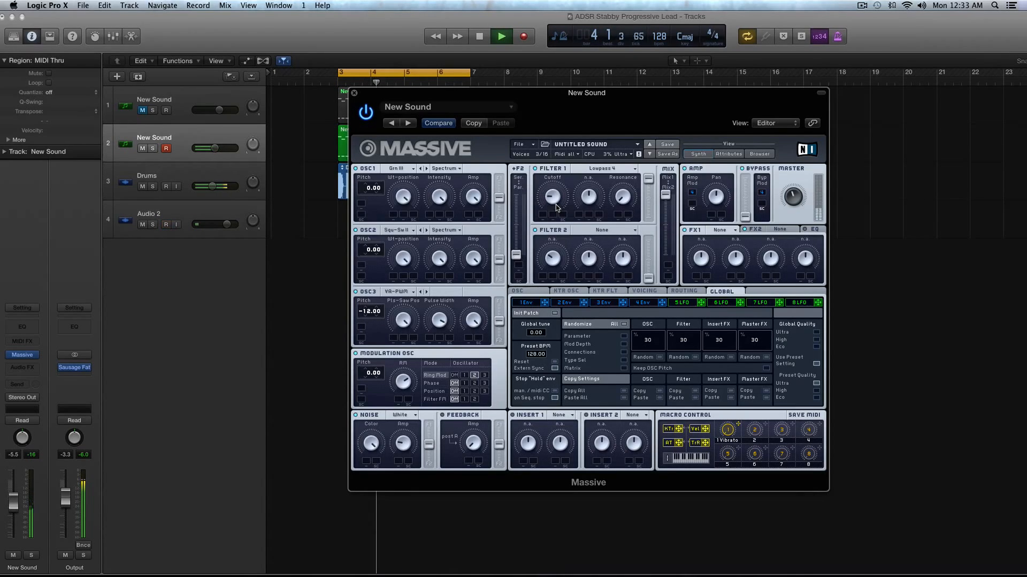
{"action": "key", "text": "space"}
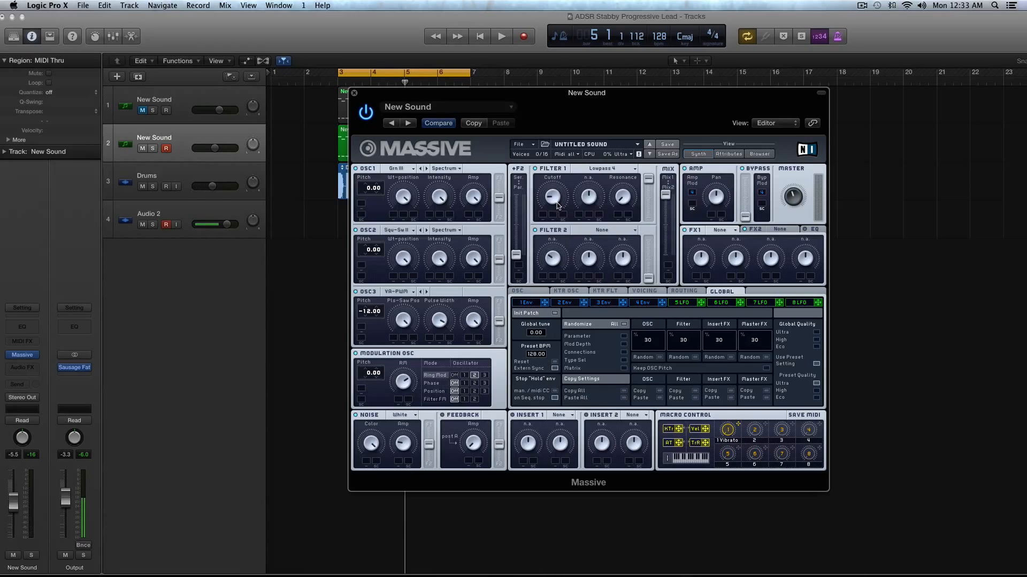
Step: Shape envelope 1 with a shorter attack, a shorter decay and a lower sustained level
{"action": "left_click", "coordinate": [535, 303]}
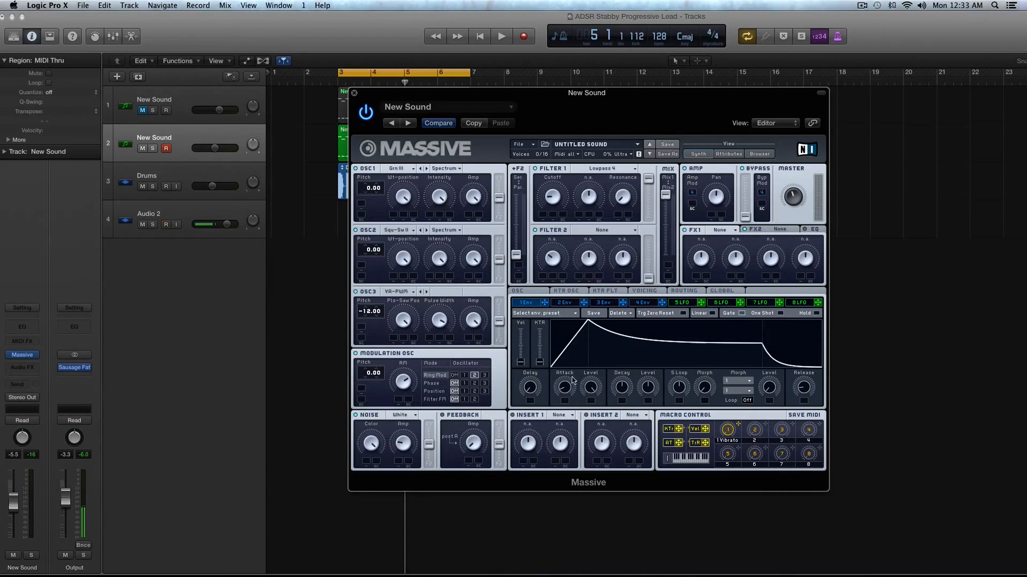
{"action": "left_click_drag", "start_coordinate": [566, 390], "coordinate": [568, 407]}
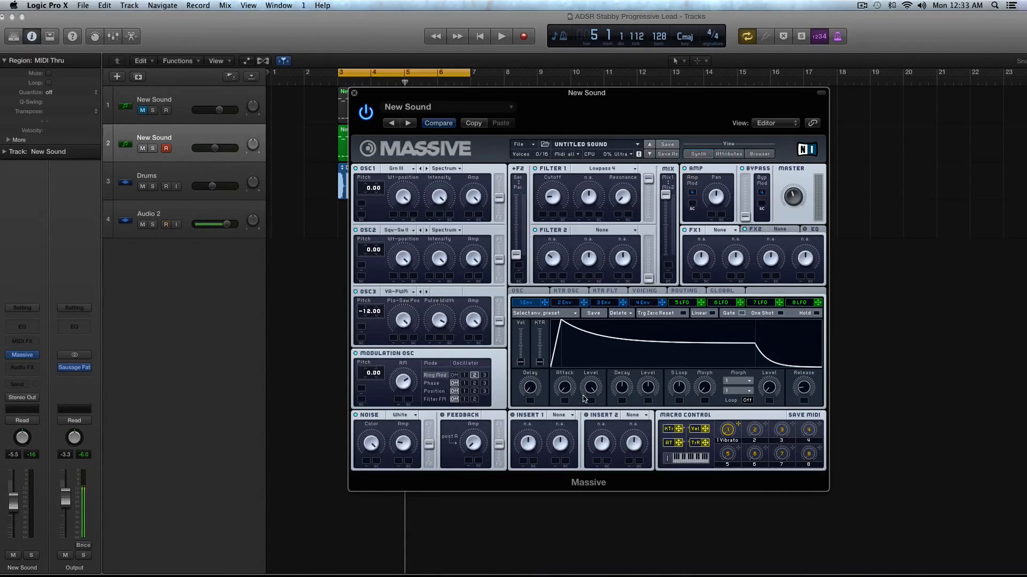
{"action": "left_click_drag", "start_coordinate": [621, 396], "coordinate": [651, 416]}
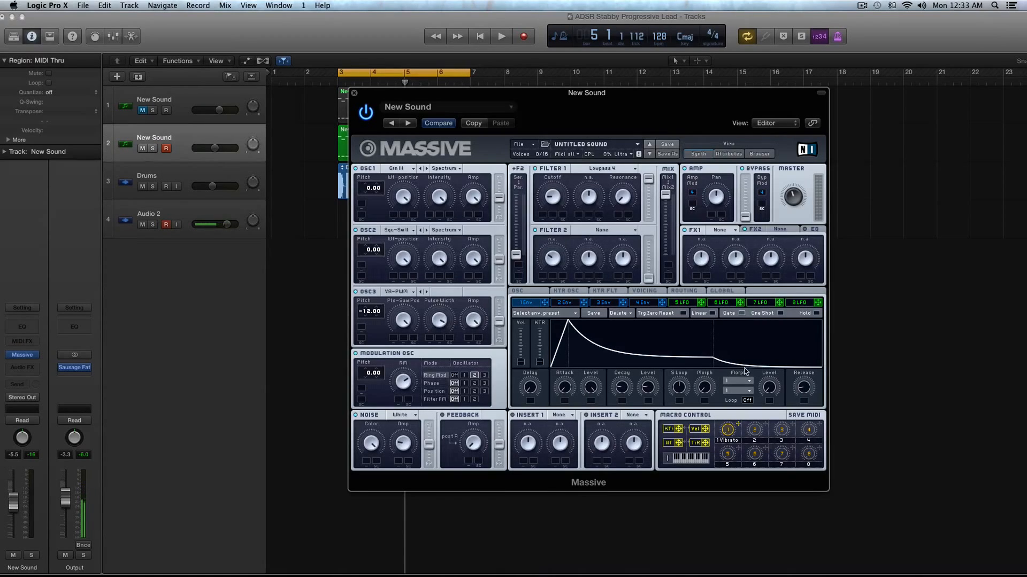
{"action": "left_click_drag", "start_coordinate": [621, 391], "coordinate": [622, 394]}
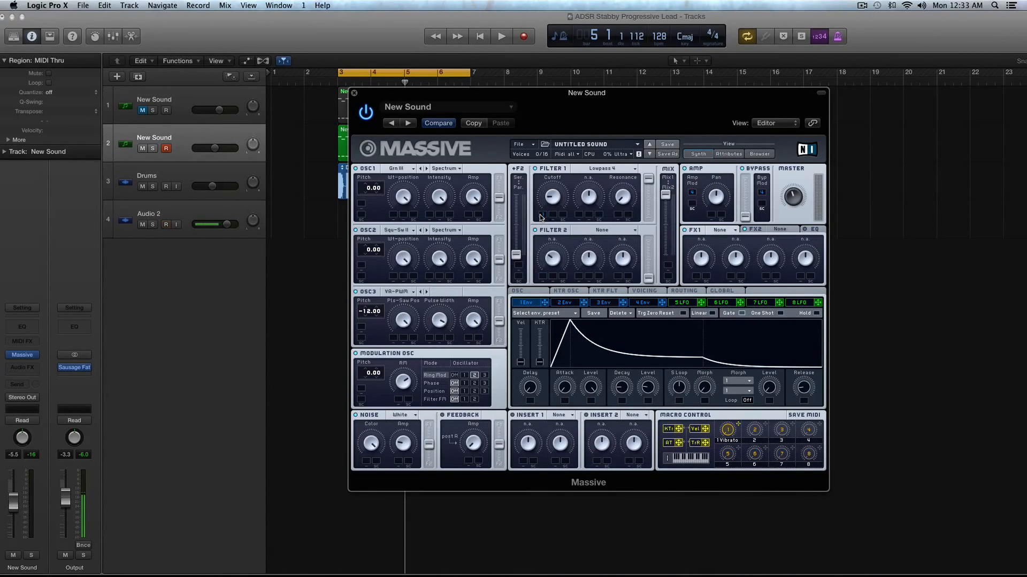
Step: Assign envelope 1 to filter 1's cutoff with a positive modulation amount and audition the loop
{"action": "left_click_drag", "start_coordinate": [540, 209], "coordinate": [539, 184]}
{"action": "key", "text": "space"}
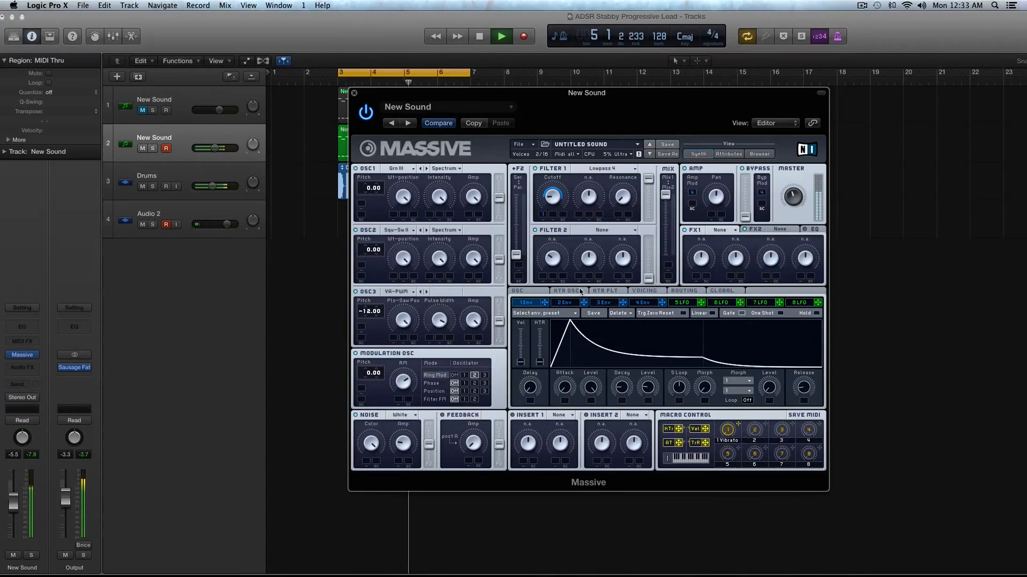
{"action": "key", "text": "space"}
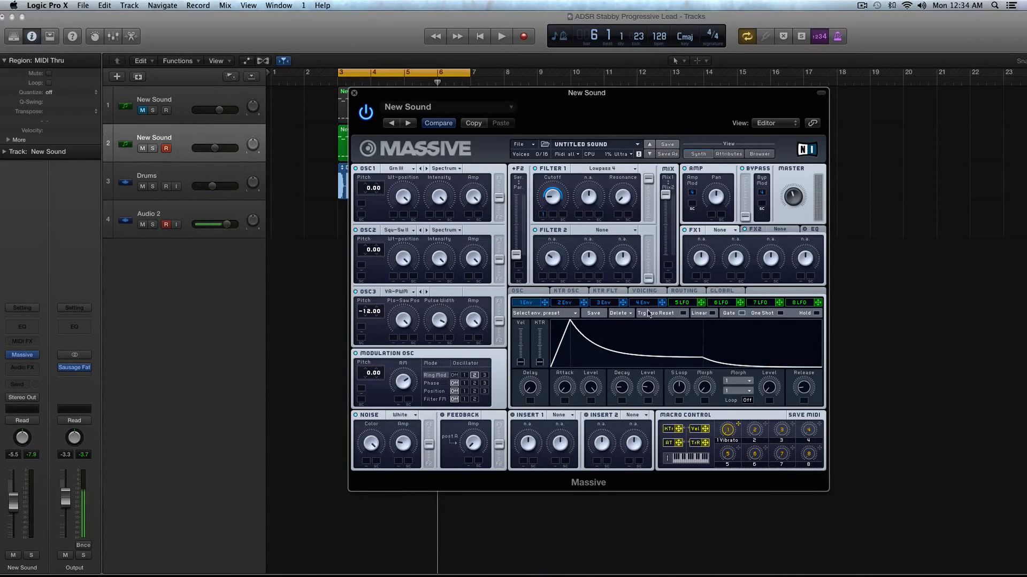
Step: Lengthen envelope 4's release and audition the loop
{"action": "left_click", "coordinate": [647, 304]}
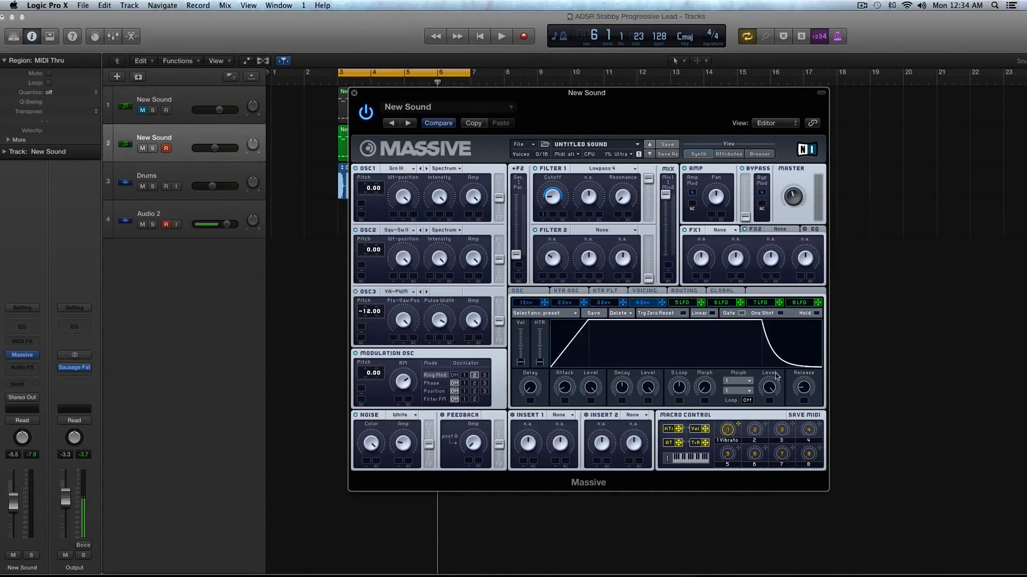
{"action": "left_click", "coordinate": [534, 303]}
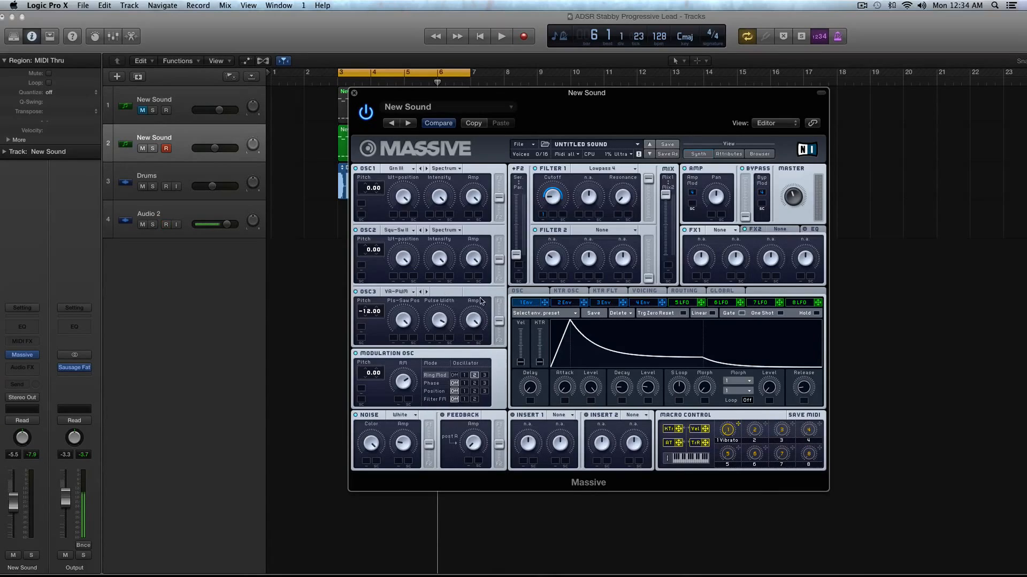
{"action": "left_click", "coordinate": [644, 303]}
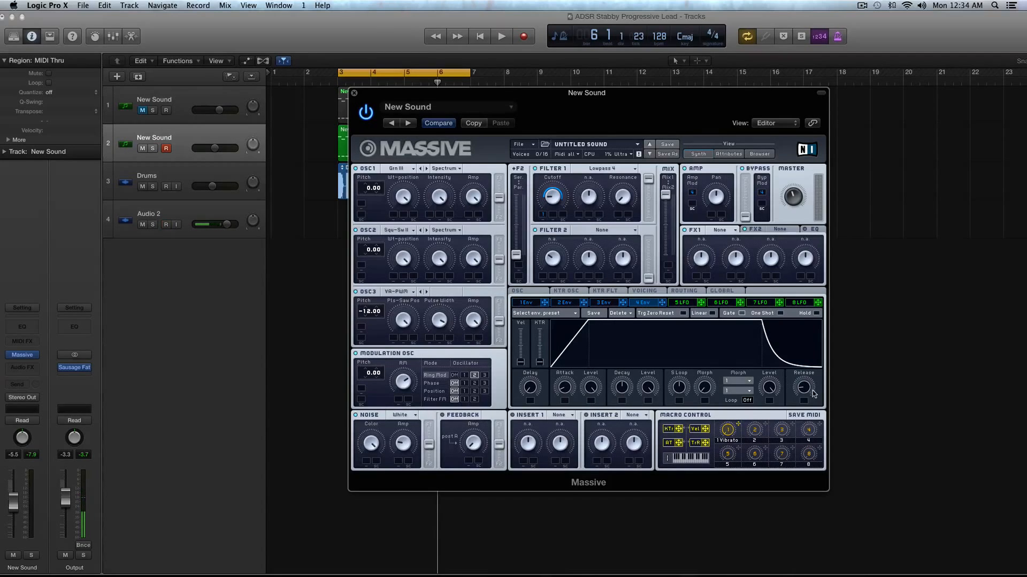
{"action": "left_click_drag", "start_coordinate": [813, 394], "coordinate": [807, 376]}
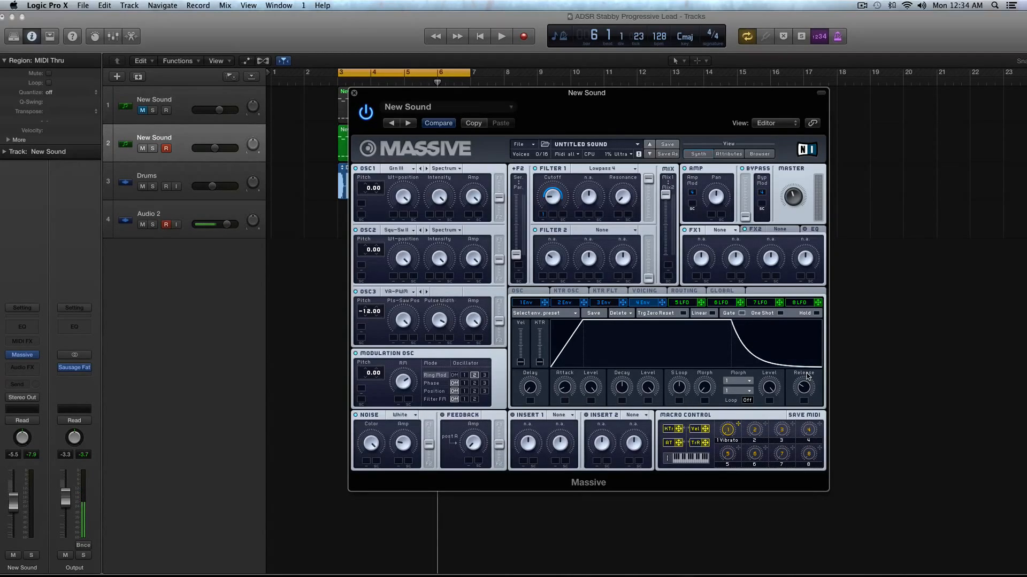
{"action": "left_click_drag", "start_coordinate": [807, 375], "coordinate": [805, 386]}
{"action": "key", "text": "space"}
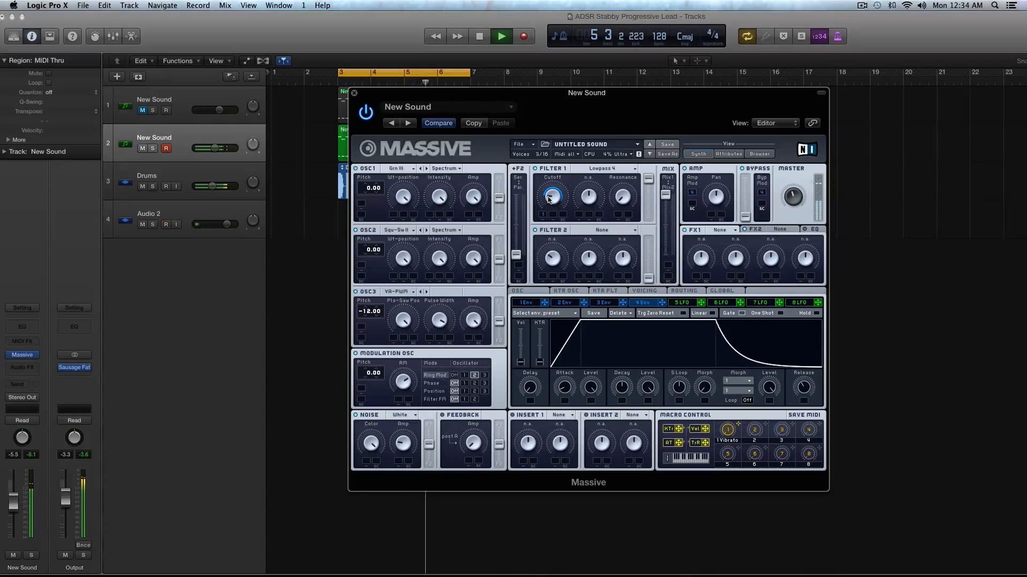
{"action": "key", "text": "space"}
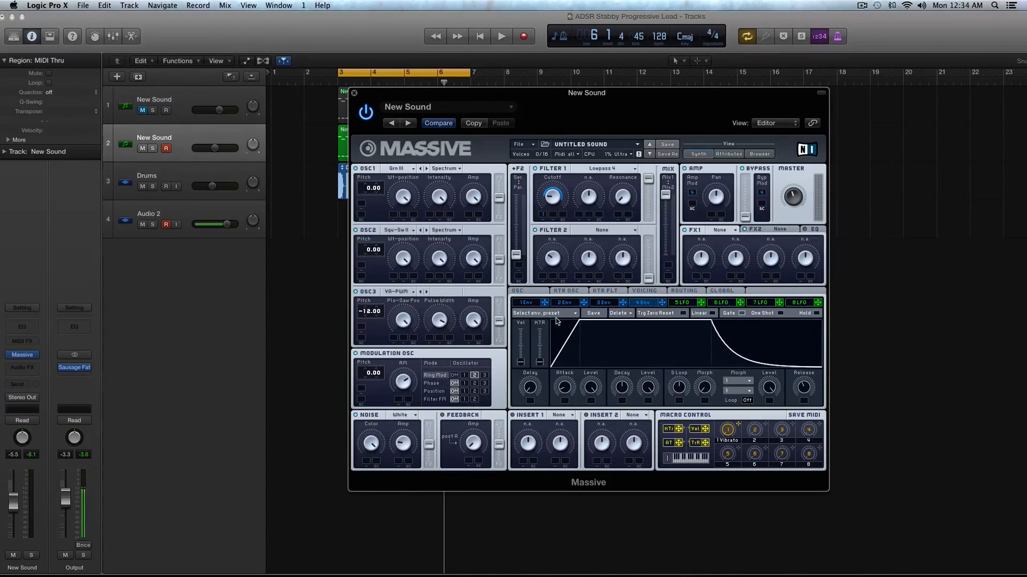
Step: Set the unison voices to 11, enable the pitch cutoff unison spread with a slight amount, and audition the loop
{"action": "left_click_drag", "start_coordinate": [360, 92], "coordinate": [457, 95]}
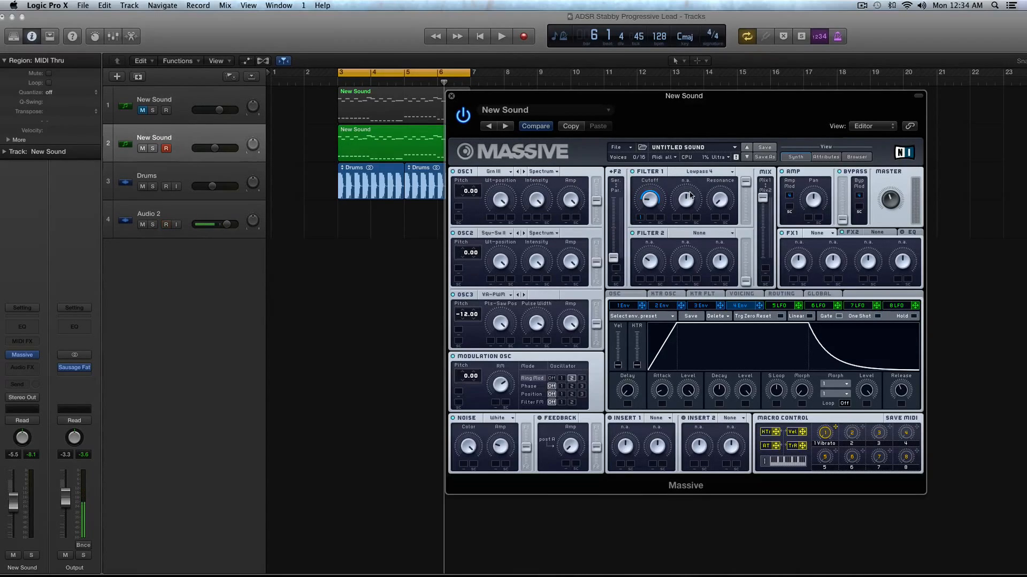
{"action": "left_click", "coordinate": [743, 294]}
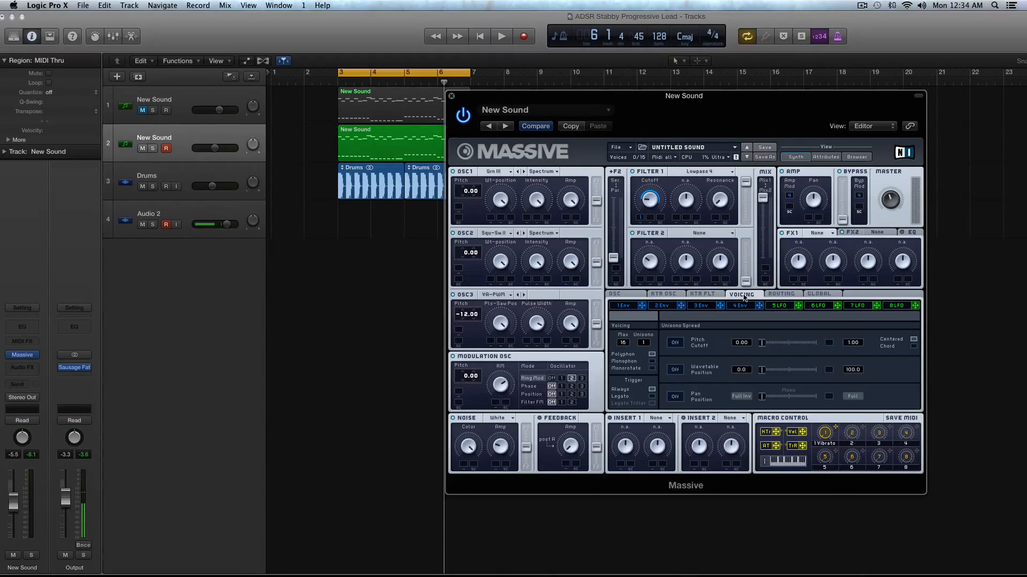
{"action": "left_click_drag", "start_coordinate": [644, 343], "coordinate": [647, 337]}
{"action": "left_click", "coordinate": [673, 344]}
{"action": "left_click_drag", "start_coordinate": [768, 343], "coordinate": [771, 344]}
{"action": "key", "text": "space"}
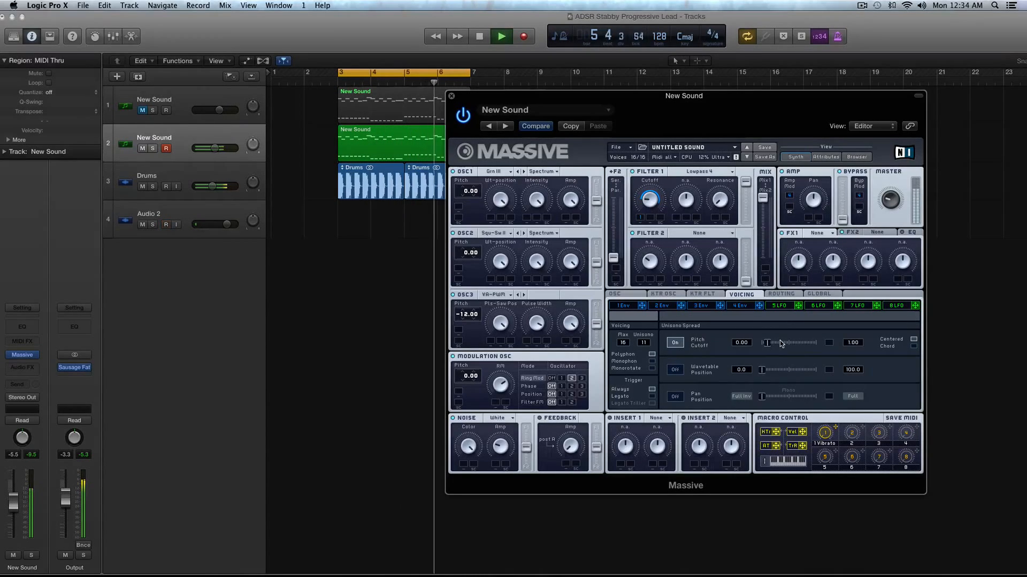
{"action": "key", "text": "space"}
Step: Enable the wavetable position spread slightly and the pan position spread by a moderate amount, then audition the loop
{"action": "left_click", "coordinate": [675, 369]}
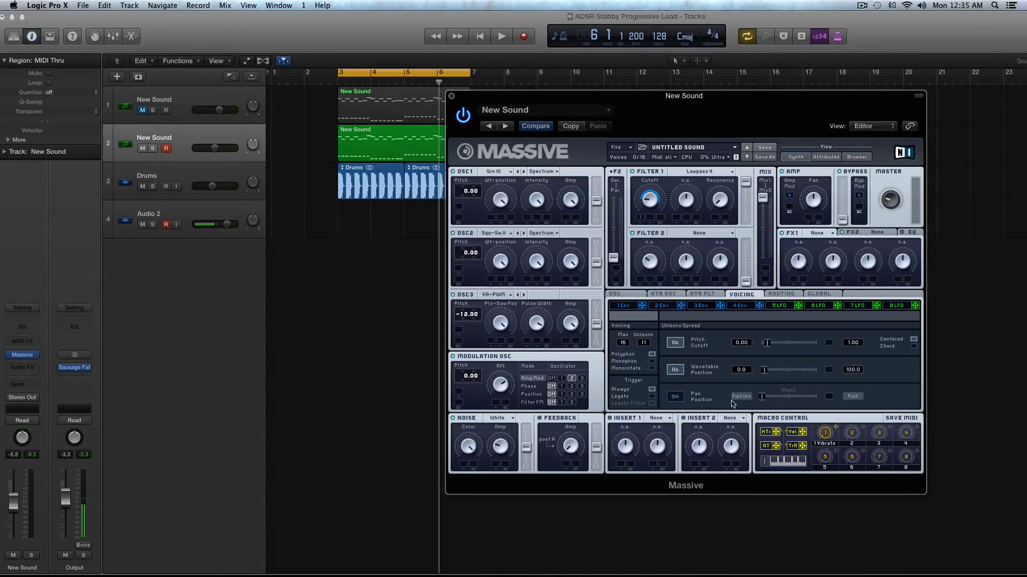
{"action": "left_click", "coordinate": [674, 396]}
{"action": "left_click_drag", "start_coordinate": [756, 400], "coordinate": [784, 401]}
{"action": "key", "text": "space"}
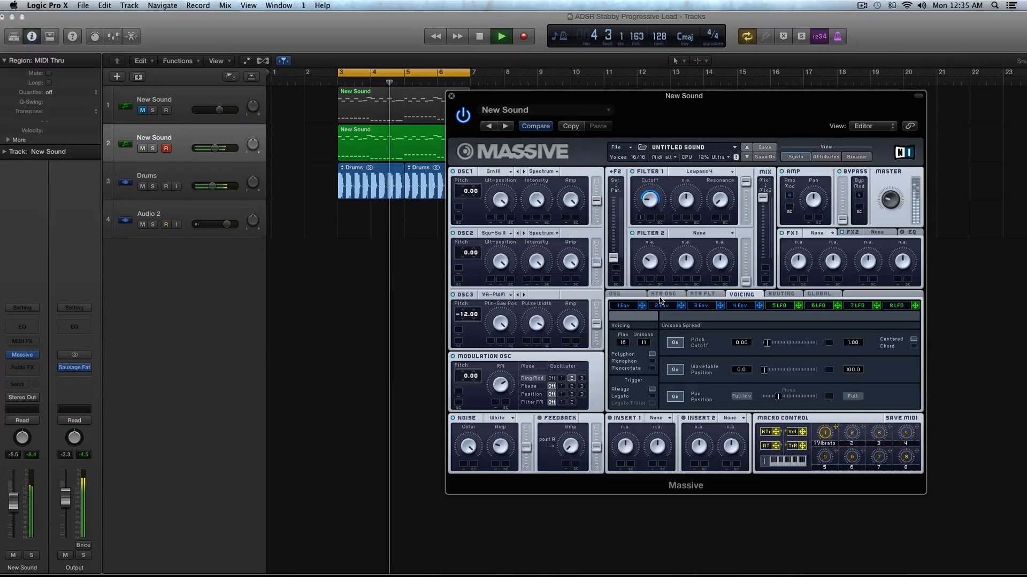
{"action": "key", "text": "space"}
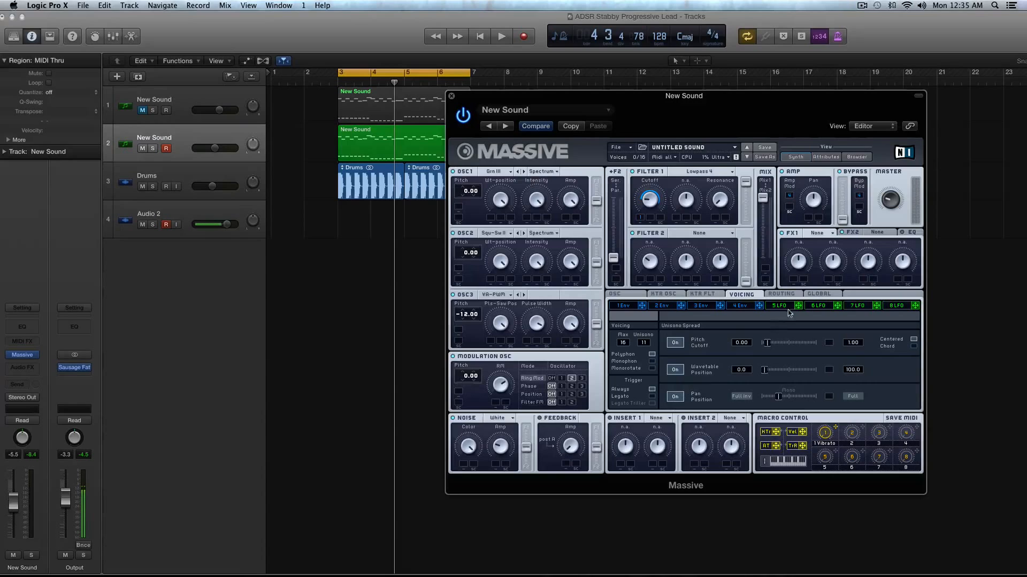
Step: Clear macro 1 to remove its control over the vibrato rate and depth, and audition the loop
{"action": "left_click", "coordinate": [623, 297]}
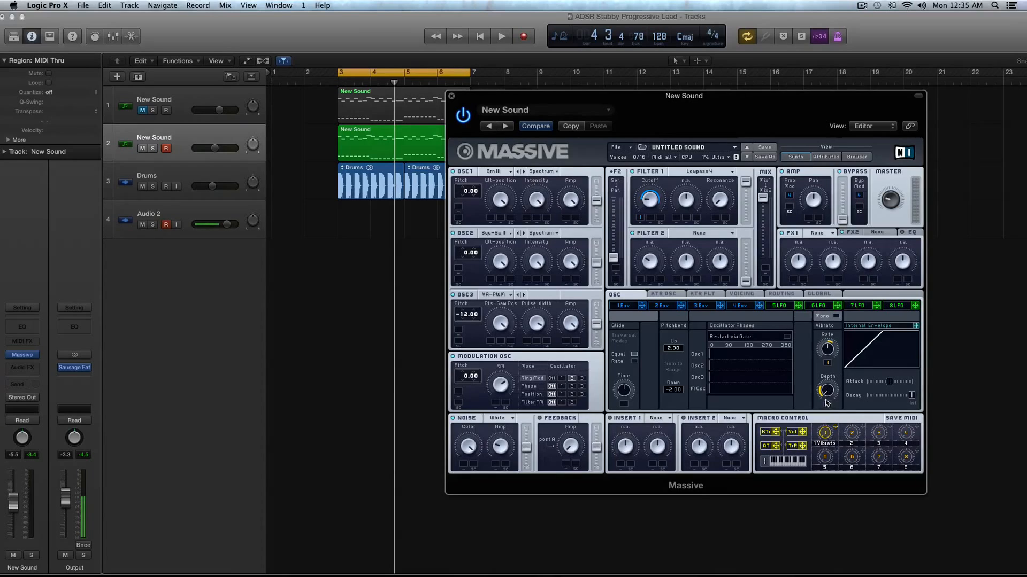
{"action": "right_click", "coordinate": [835, 429]}
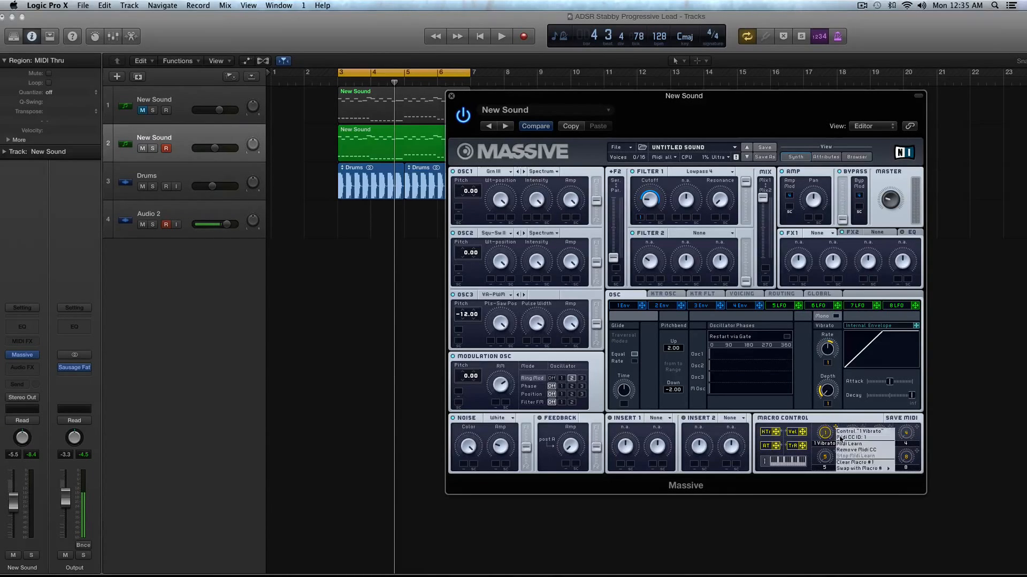
{"action": "left_click", "coordinate": [860, 465]}
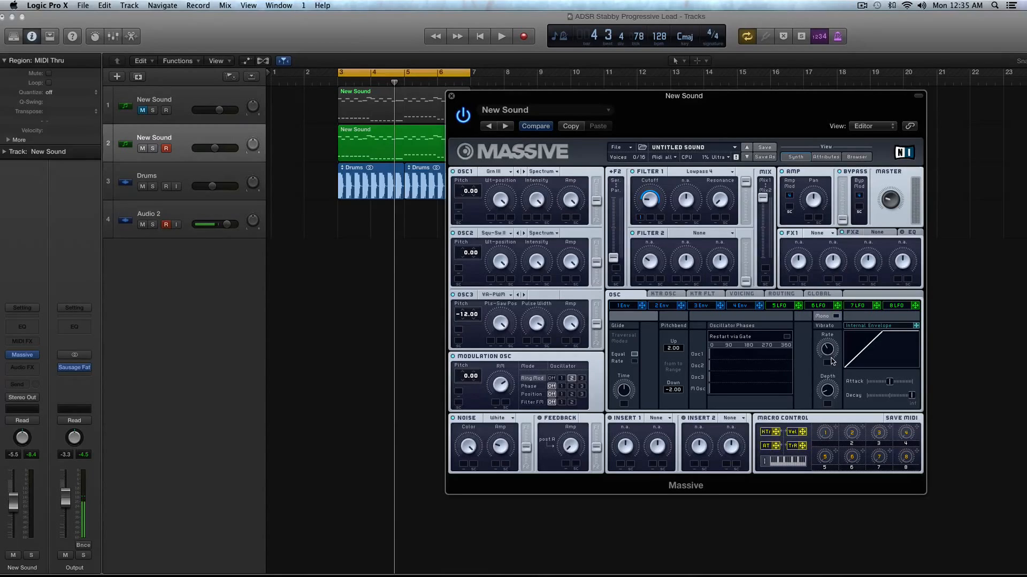
{"action": "key", "text": "space"}
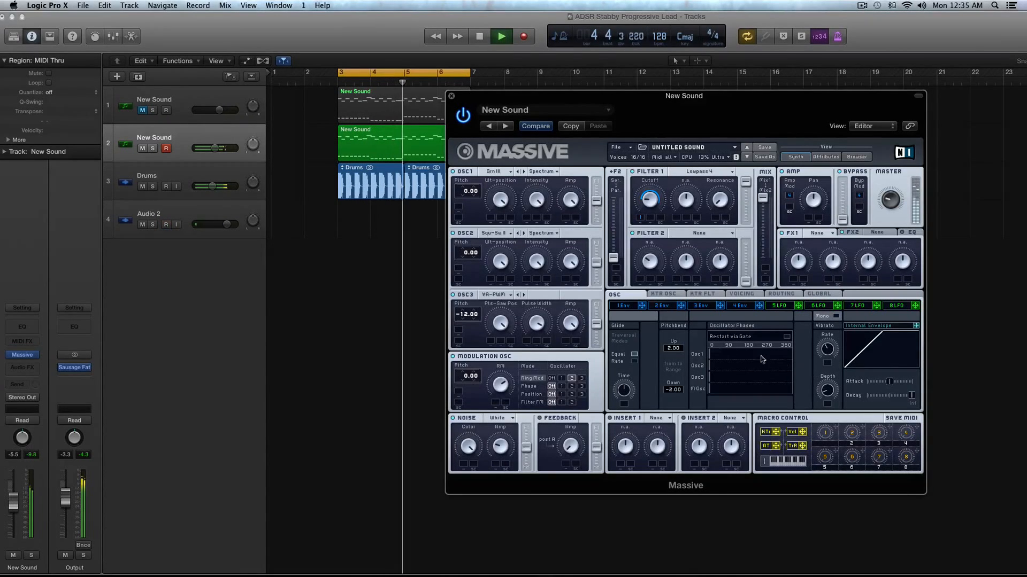
{"action": "key", "text": "space"}
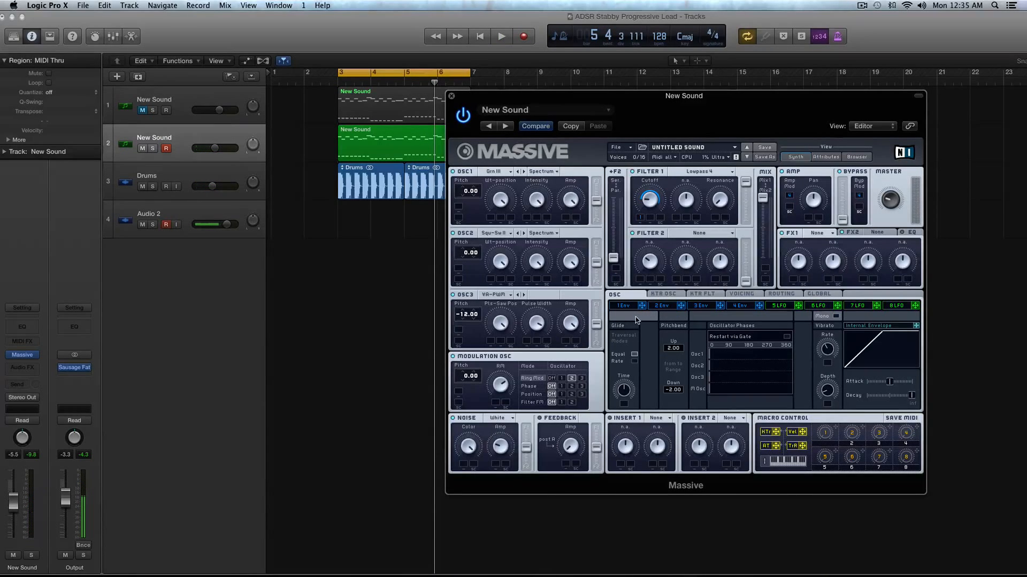
Step: Load the S Shaper in insert 1 and balance its dry/wet and drive amounts while auditioning the loop
{"action": "left_click", "coordinate": [653, 419]}
{"action": "left_click", "coordinate": [671, 455]}
{"action": "left_click", "coordinate": [658, 418]}
{"action": "left_click", "coordinate": [665, 456]}
{"action": "key", "text": "space"}
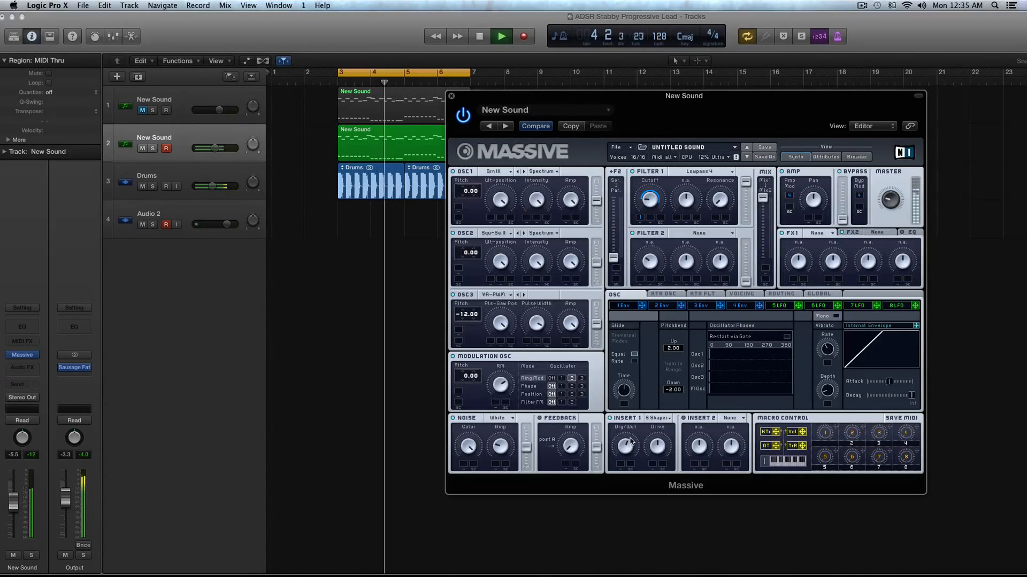
{"action": "key", "text": "space"}
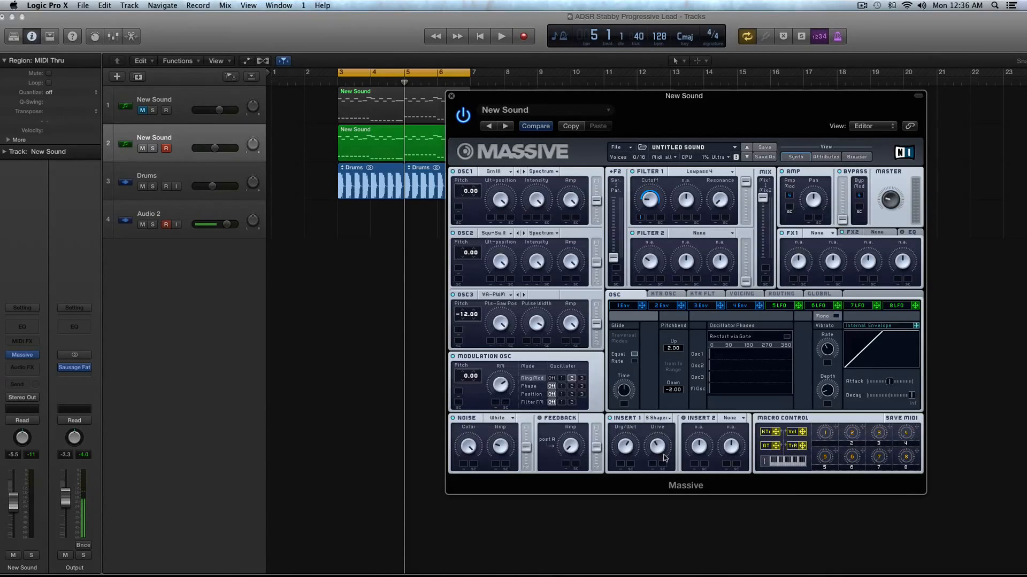
{"action": "key", "text": "space"}
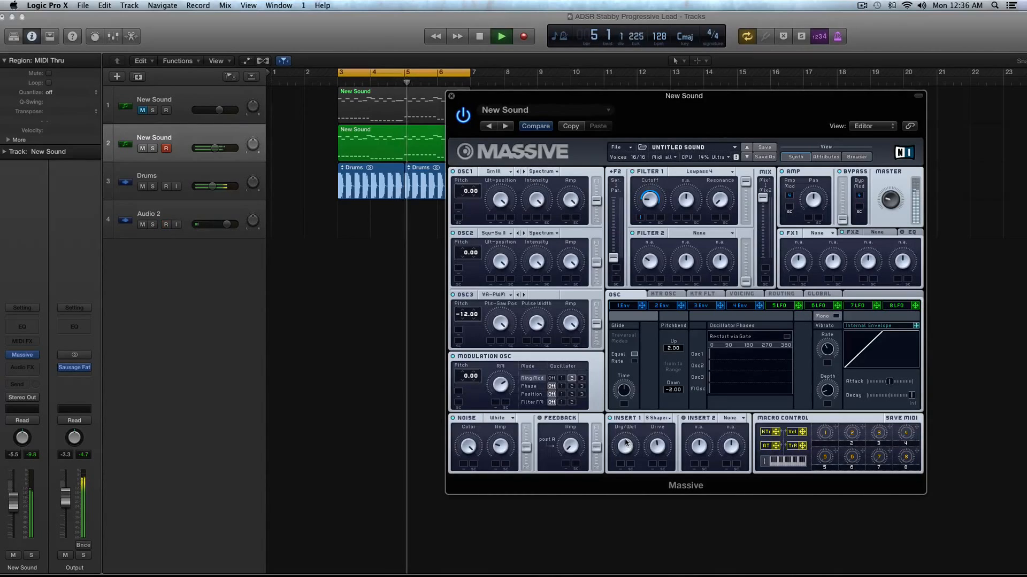
{"action": "key", "text": "space"}
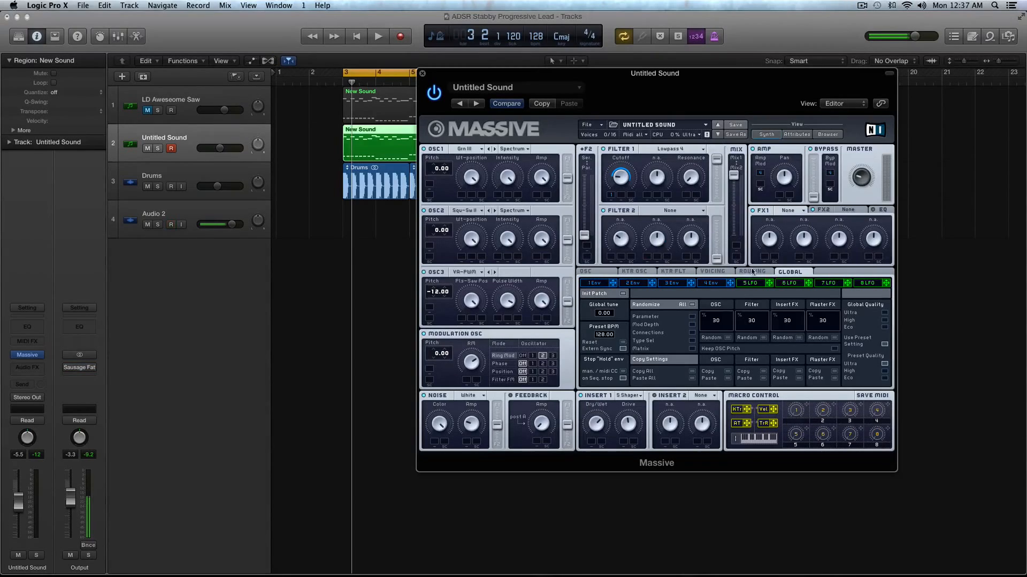
Step: Set up LFO 5 with a falling saw first curve, a sine second curve, the crossfade fully on the first curve, and tempo sync
{"action": "left_click", "coordinate": [751, 283]}
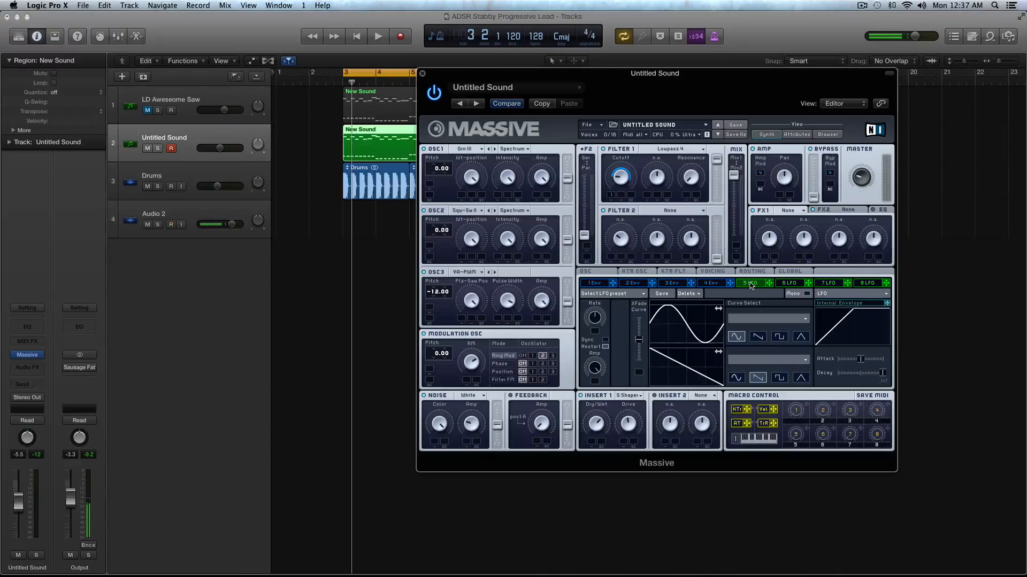
{"action": "left_click", "coordinate": [757, 337]}
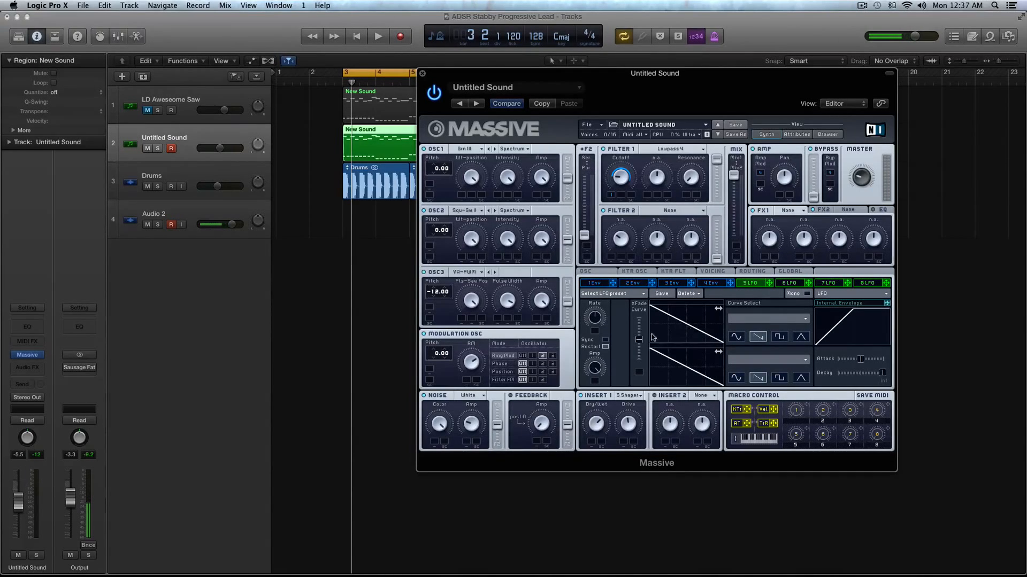
{"action": "left_click_drag", "start_coordinate": [639, 340], "coordinate": [642, 286]}
{"action": "left_click", "coordinate": [736, 378]}
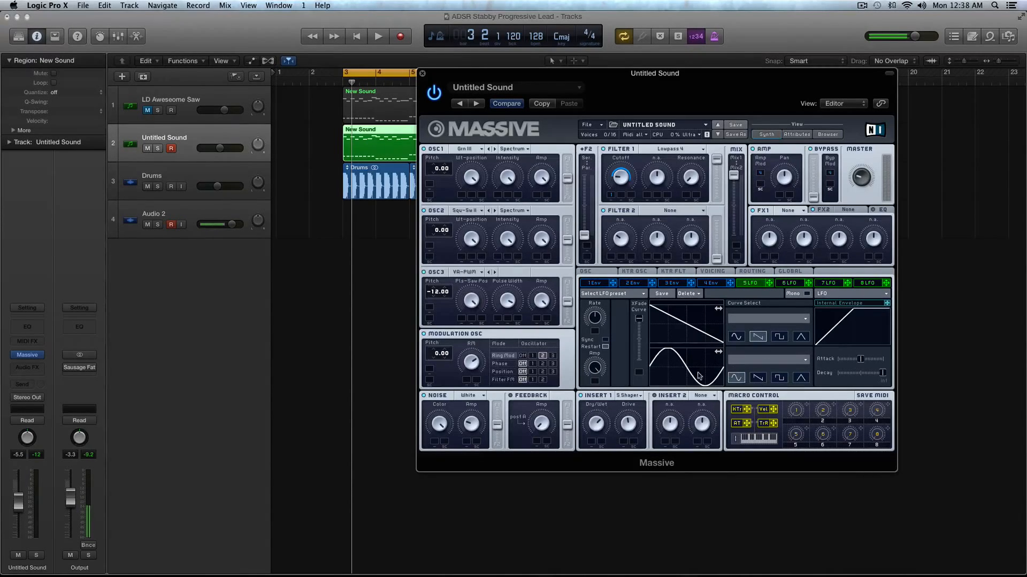
{"action": "left_click", "coordinate": [759, 380]}
{"action": "left_click", "coordinate": [738, 379]}
{"action": "left_click", "coordinate": [605, 339]}
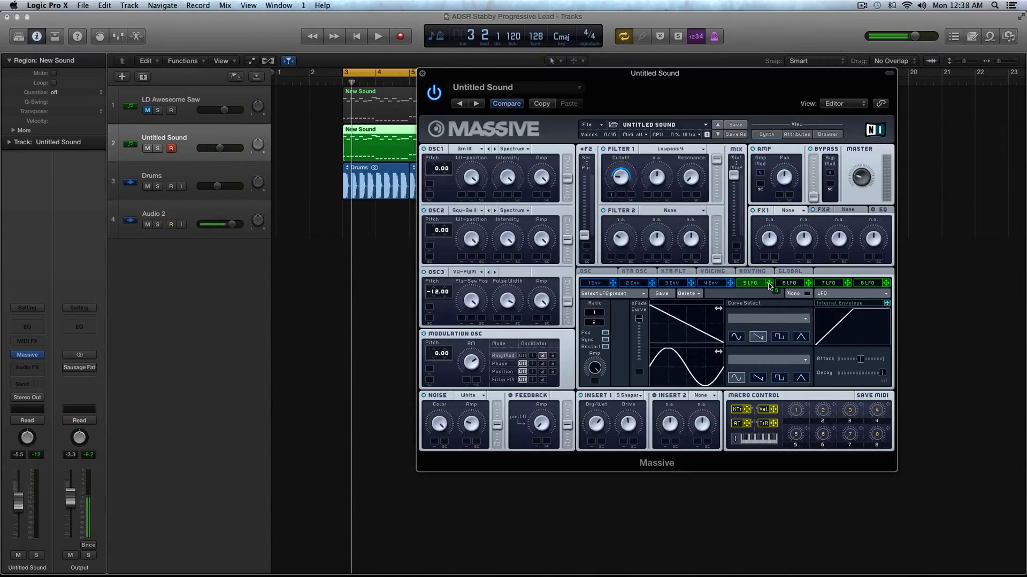
Step: Assign LFO 5 to oscillator 2's pitch with a modulation amount of 0.40 and audition the loop
{"action": "left_click_drag", "start_coordinate": [769, 286], "coordinate": [446, 274]}
{"action": "key", "text": "space"}
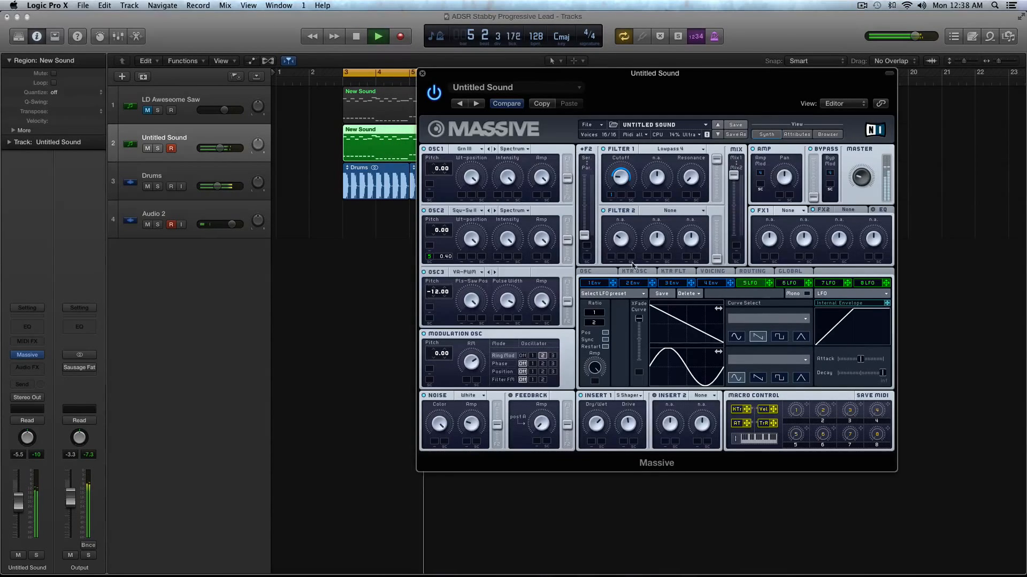
{"action": "key", "text": "space"}
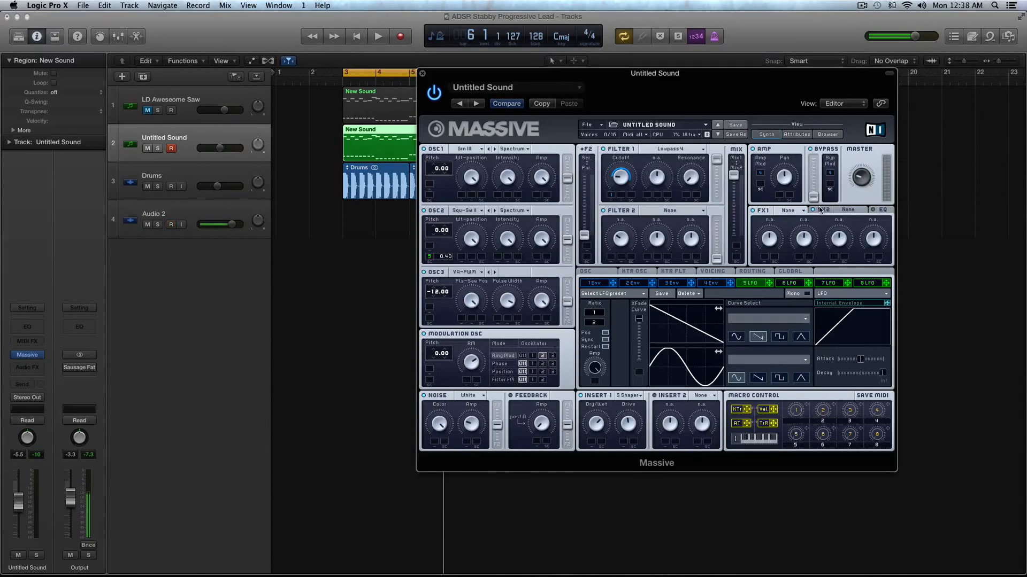
Step: Load Chorus Ensemble in FX1, lower its dry/wet, adjust its other parameters, and audition the lead soloed
{"action": "left_click", "coordinate": [791, 212]}
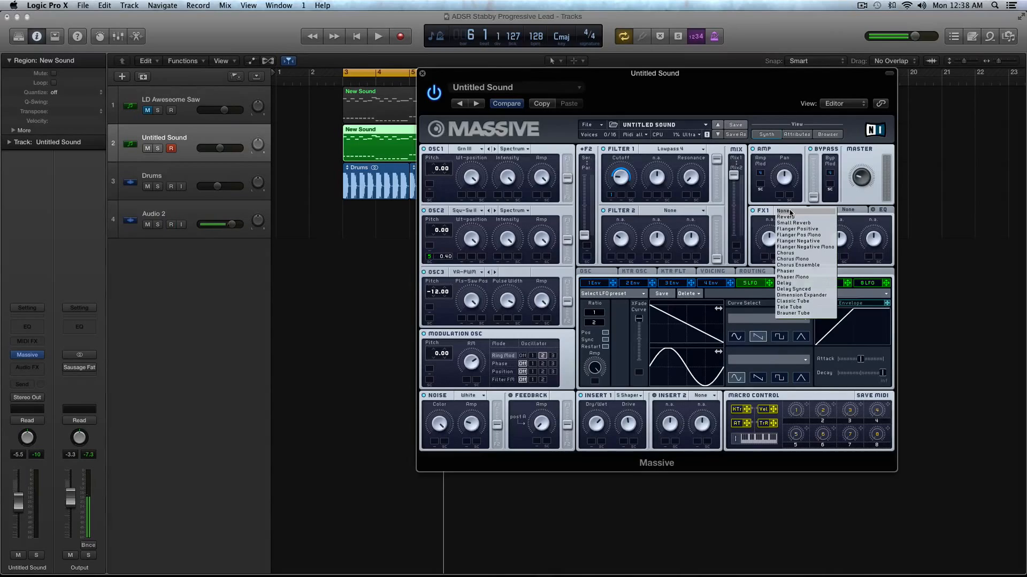
{"action": "left_click", "coordinate": [797, 265]}
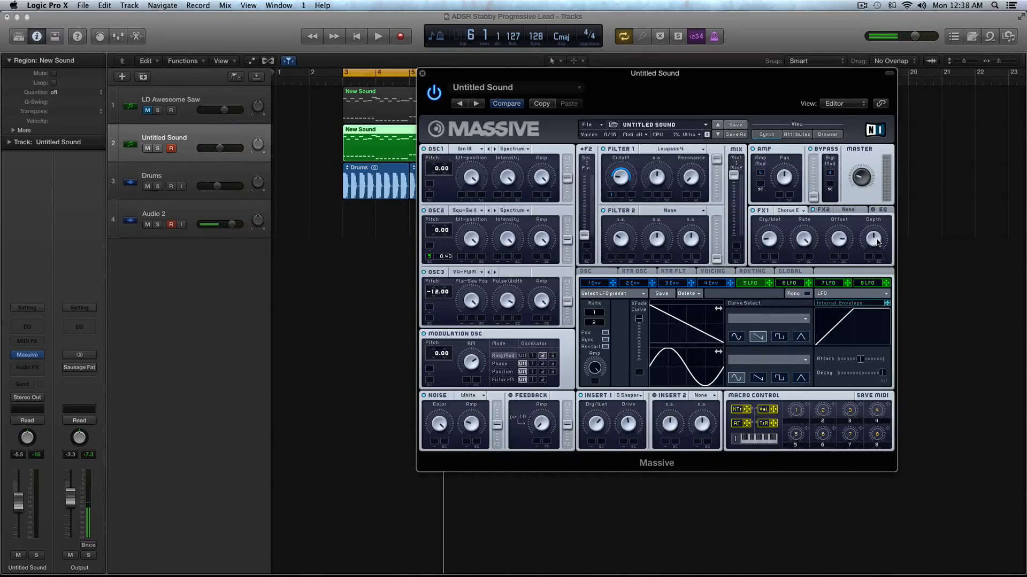
{"action": "key", "text": "space"}
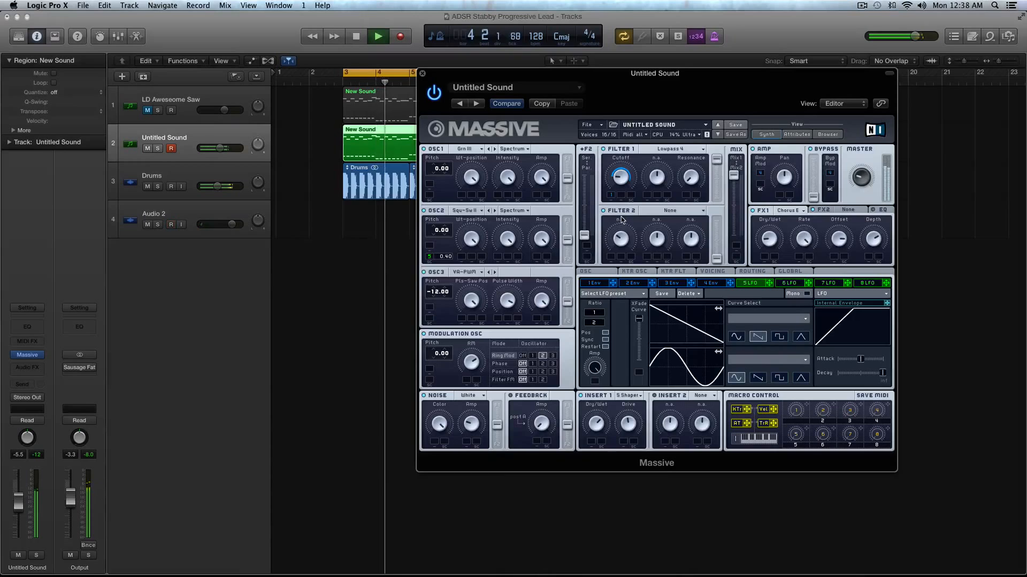
{"action": "key", "text": "ctrl+s"}
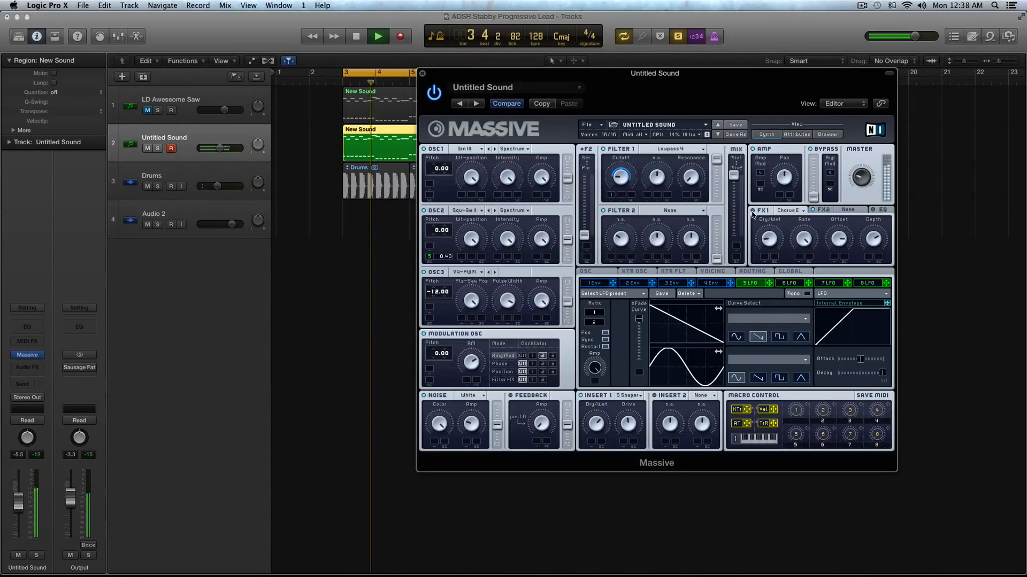
{"action": "key", "text": "space"}
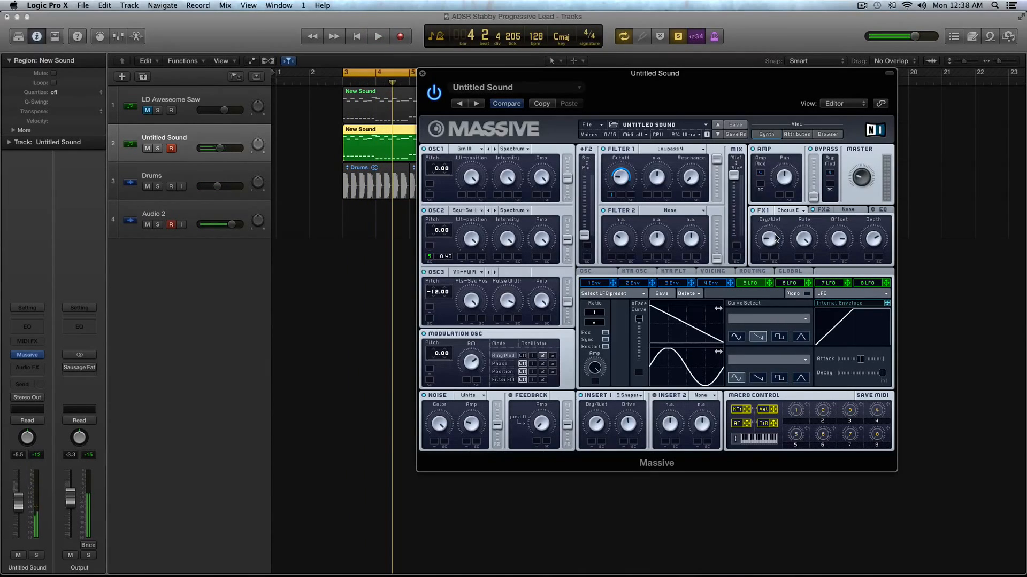
Step: Load Reverb in FX2, lower its dry/wet and density, raise its size and color slightly, and audition the soloed lead
{"action": "left_click", "coordinate": [843, 212]}
{"action": "left_click", "coordinate": [845, 213]}
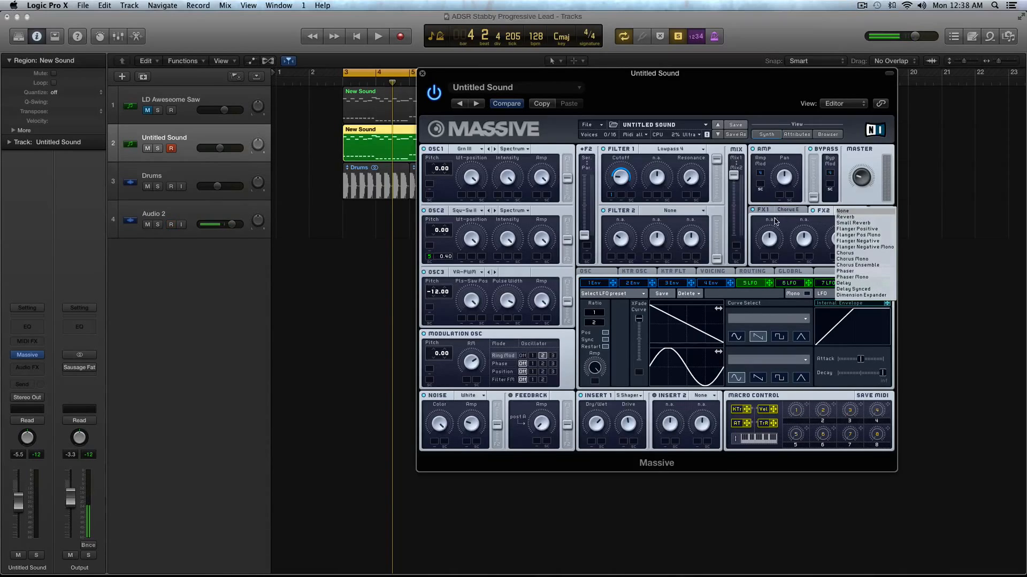
{"action": "left_click", "coordinate": [858, 217]}
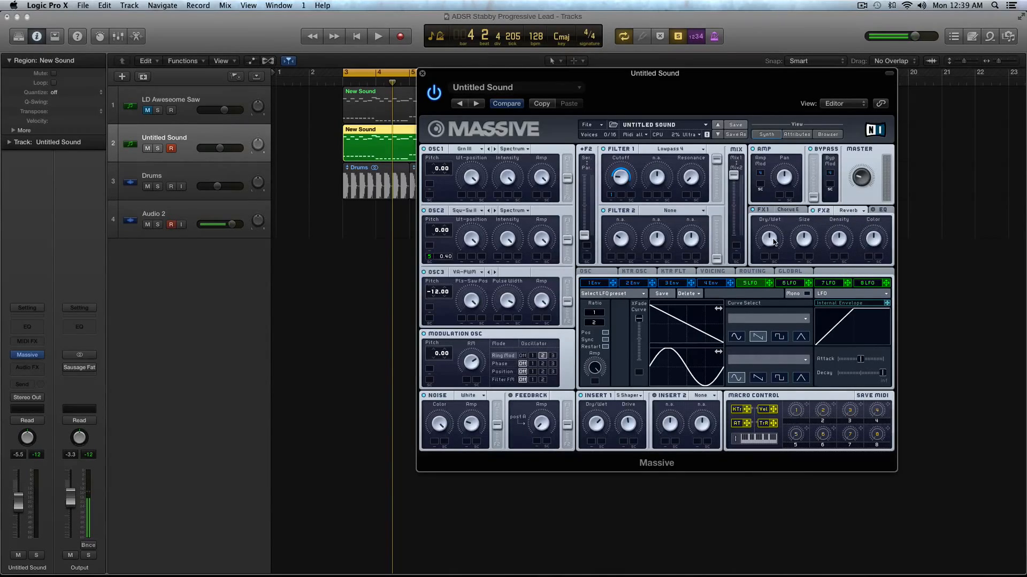
{"action": "left_click_drag", "start_coordinate": [773, 242], "coordinate": [777, 272]}
{"action": "left_click_drag", "start_coordinate": [841, 240], "coordinate": [844, 271]}
{"action": "key", "text": "space"}
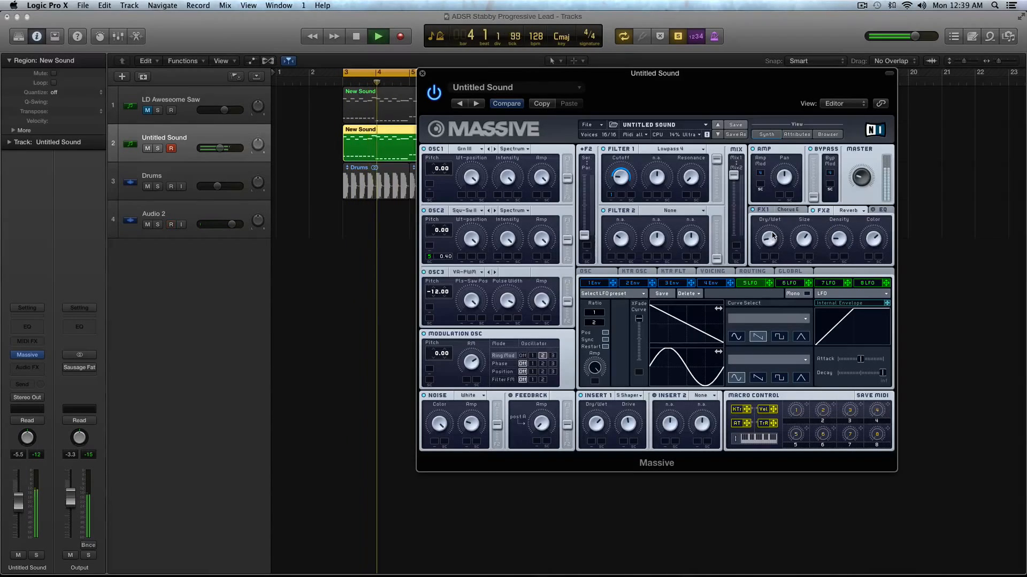
Step: Turn on Massive's EQ, raise its high shelf, and audition the soloed lead
{"action": "left_click", "coordinate": [884, 211]}
{"action": "key", "text": "space"}
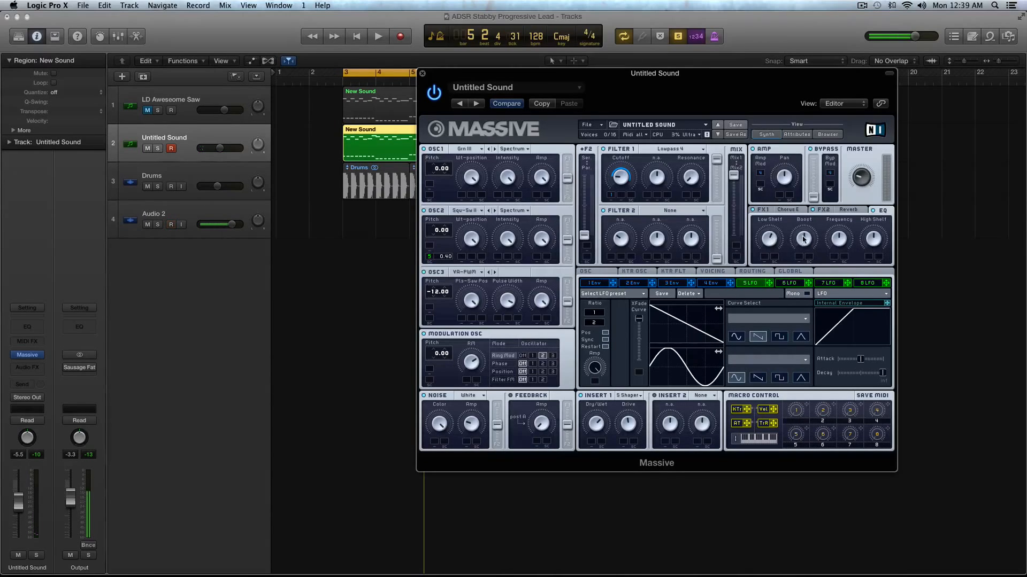
{"action": "left_click_drag", "start_coordinate": [871, 241], "coordinate": [873, 223]}
{"action": "key", "text": "space"}
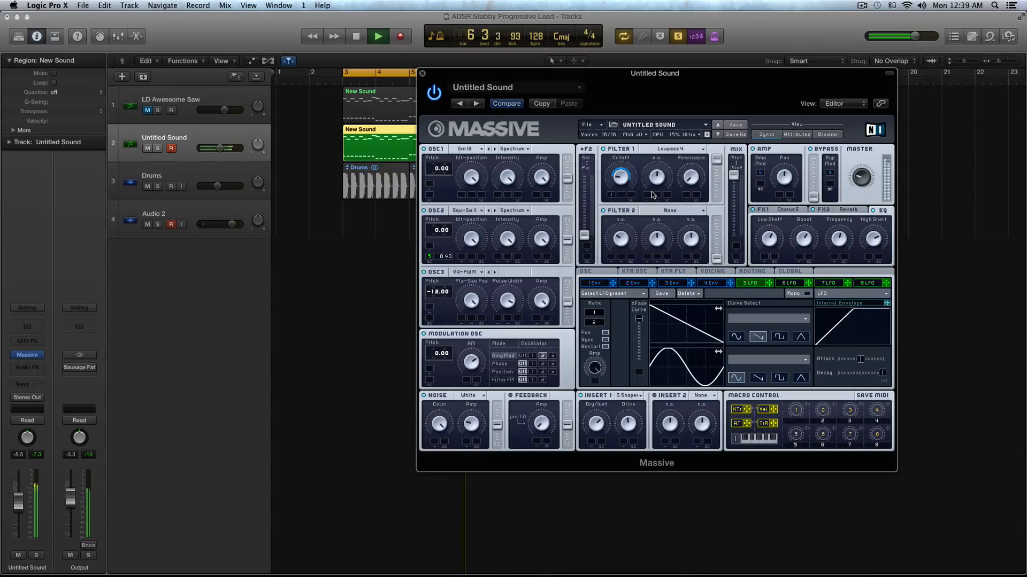
{"action": "key", "text": "space"}
Step: Fine-tune Filter 1's cutoff and bring up the oscillator phase settings while auditioning the soloed lead
{"action": "left_click_drag", "start_coordinate": [621, 176], "coordinate": [621, 174]}
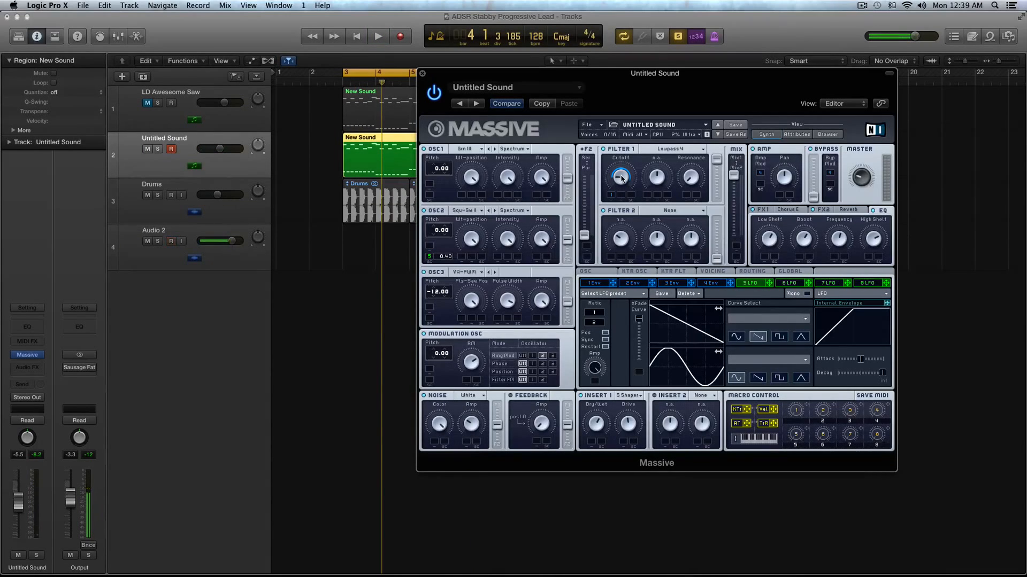
{"action": "key", "text": "space"}
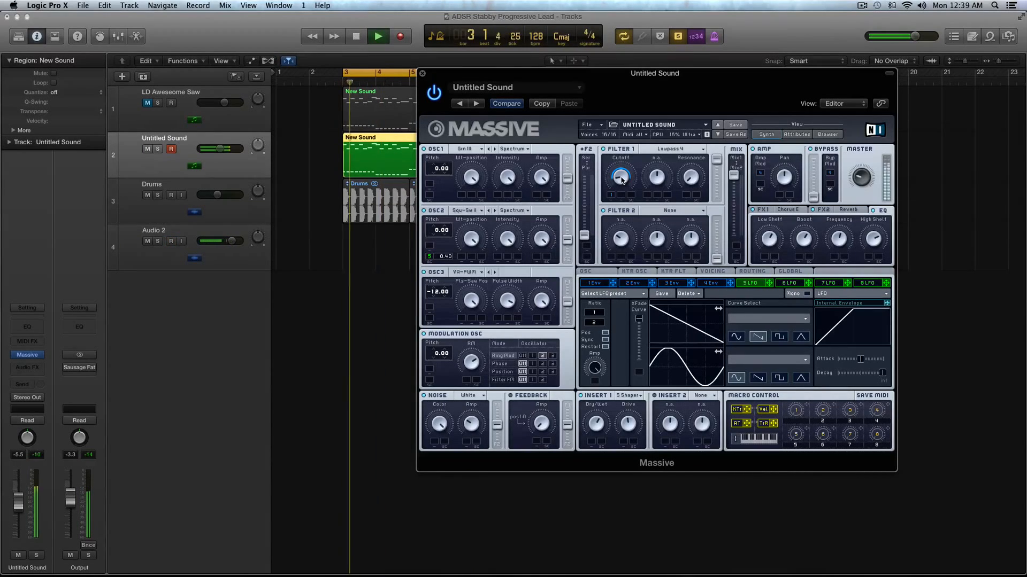
{"action": "left_click", "coordinate": [586, 271]}
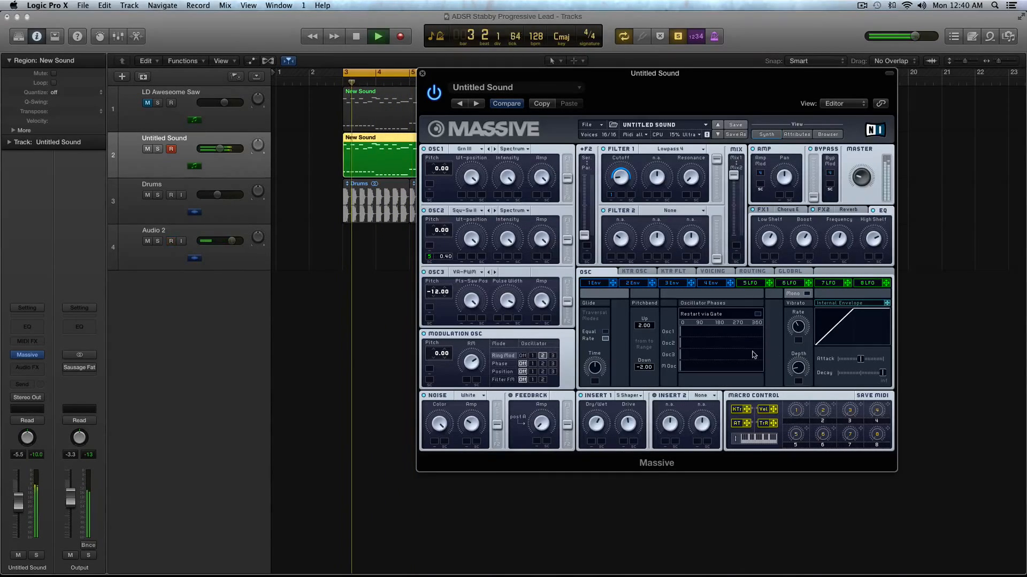
{"action": "key", "text": "space"}
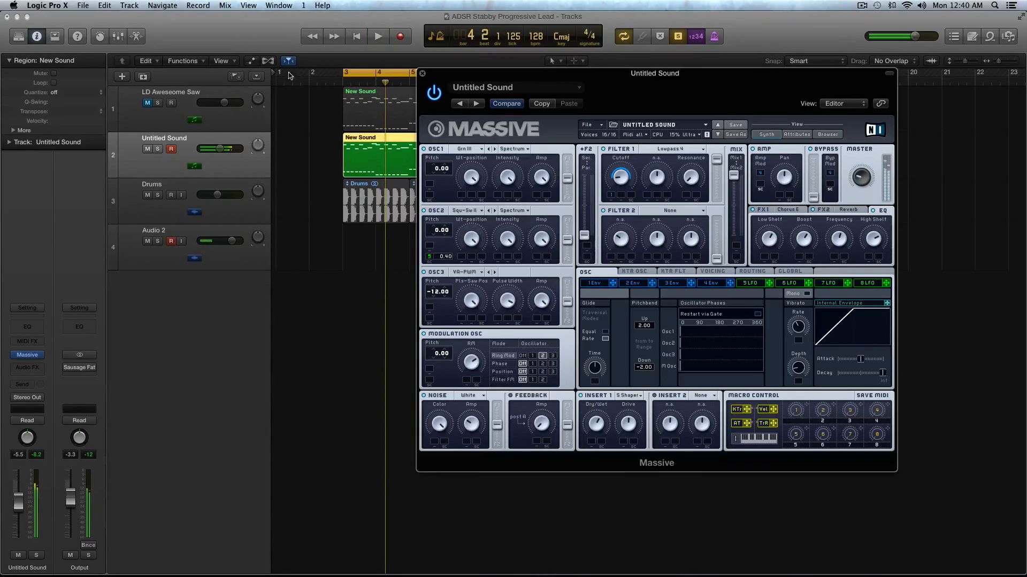
Step: Move the Massive window clear of the looped regions, unsolo the lead, and audition it together with the drums
{"action": "left_click_drag", "start_coordinate": [437, 78], "coordinate": [533, 84]}
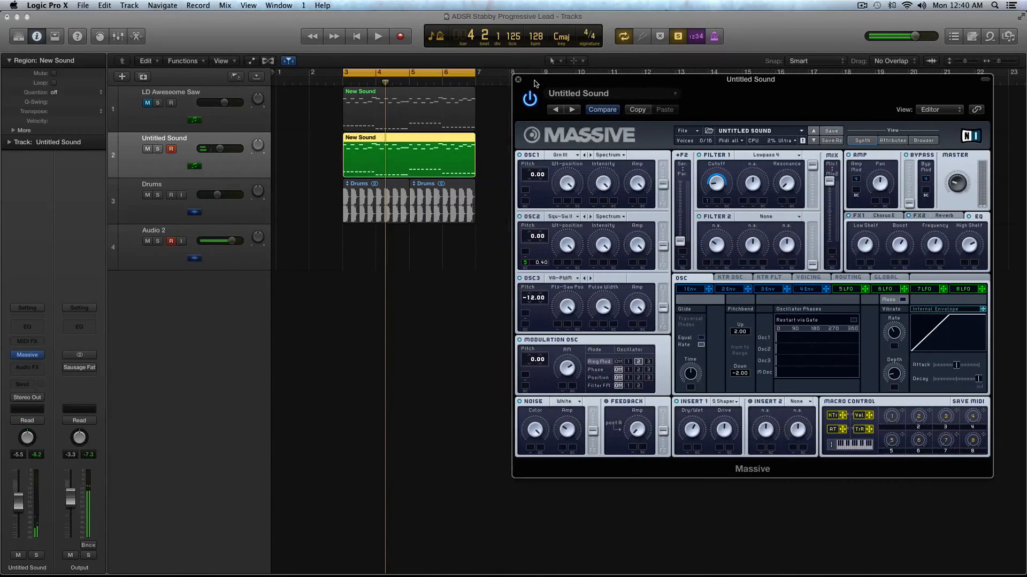
{"action": "key", "text": "ctrl+s"}
{"action": "key", "text": "space"}
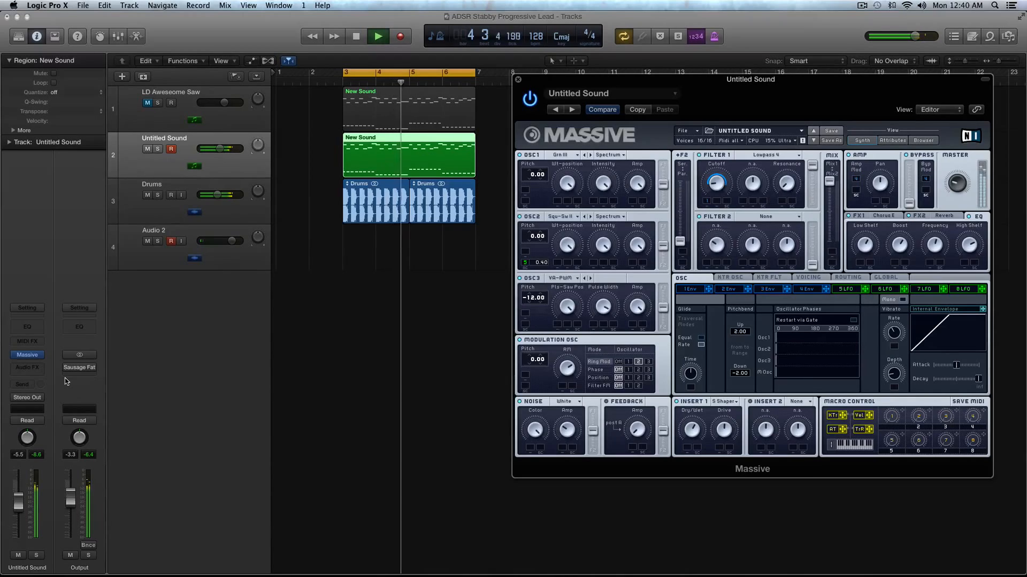
{"action": "scroll", "coordinate": [303, 337], "scroll_direction": "up", "scroll_amount": 3}
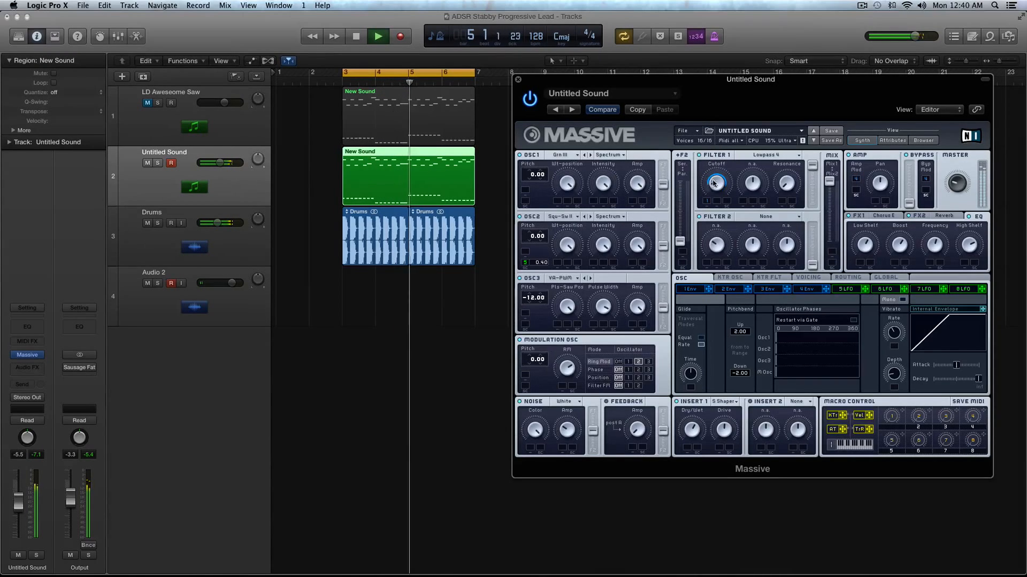
{"action": "key", "text": "space"}
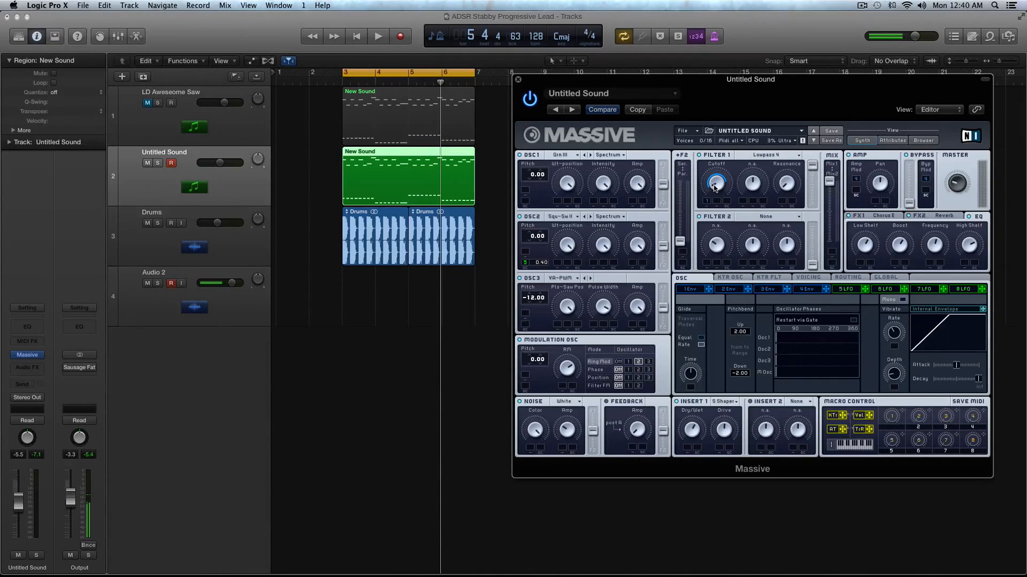
{"action": "left_click", "coordinate": [862, 4]}
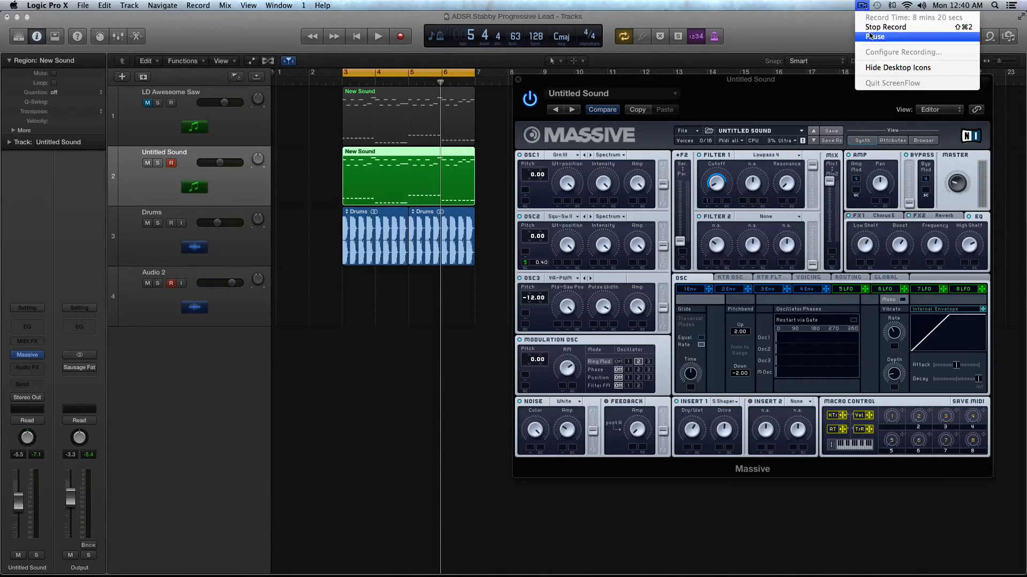